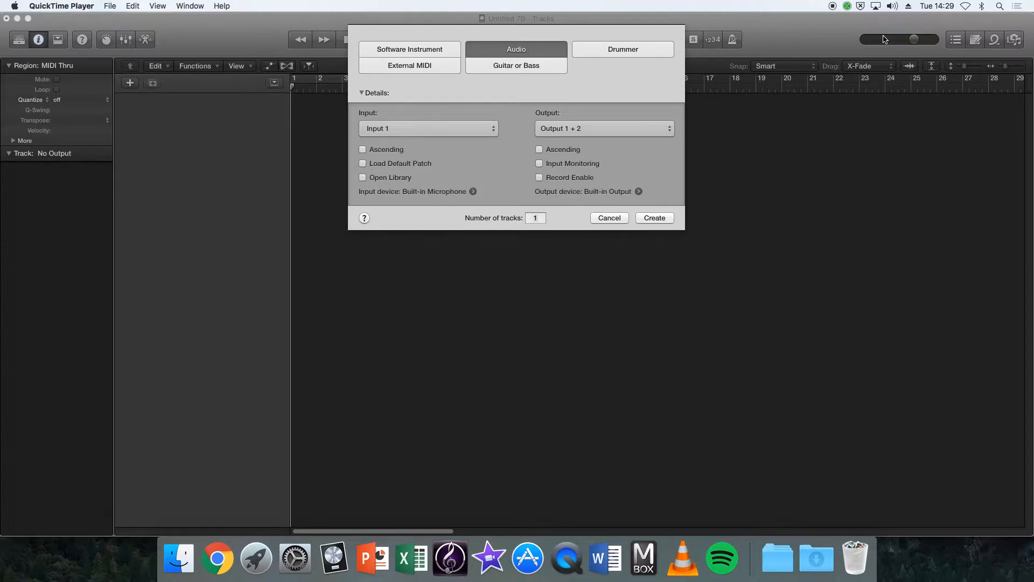
Create one software instrument track with the Default Patch and the library open.
{"action": "left_click", "coordinate": [495, 49]}
{"action": "left_click", "coordinate": [430, 49]}
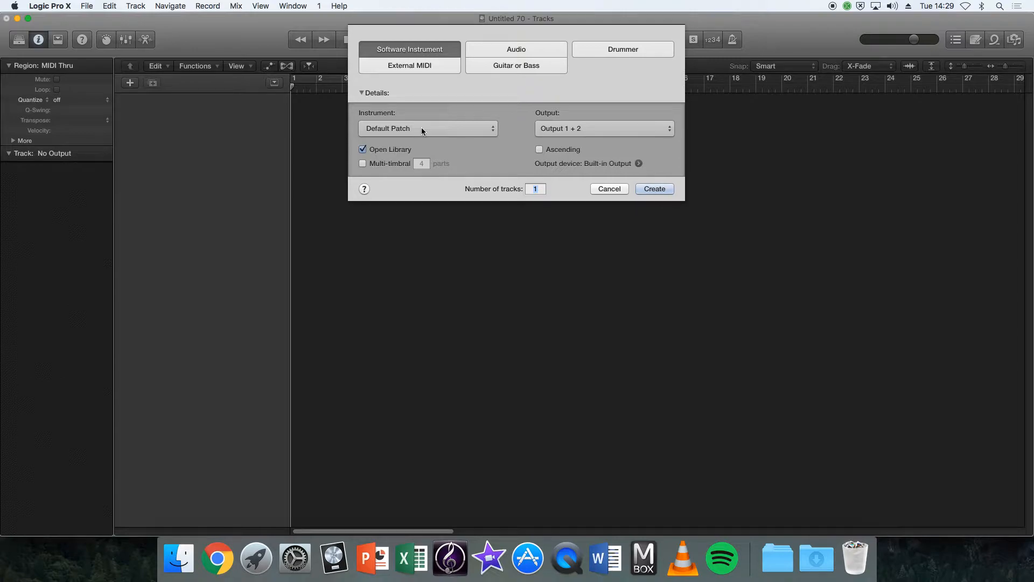
{"action": "left_click", "coordinate": [663, 190]}
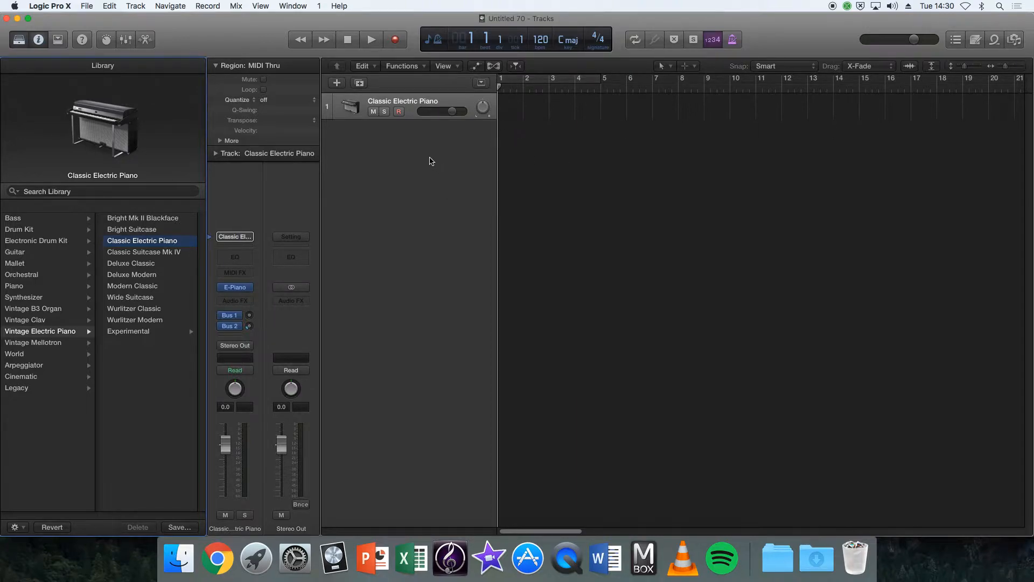
Add a second software instrument track and duplicate it three times with the same settings.
{"action": "left_click", "coordinate": [338, 83]}
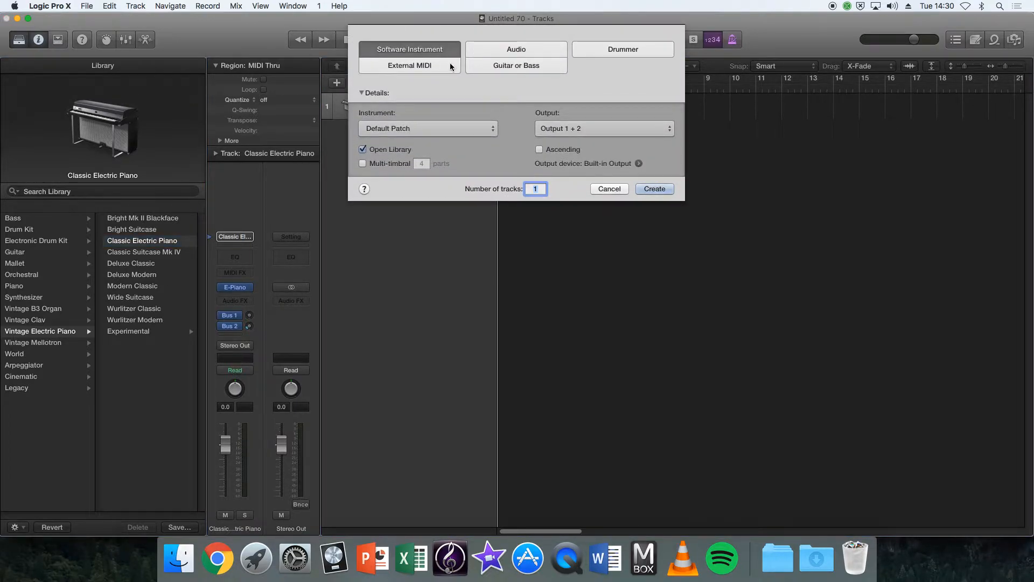
{"action": "left_click", "coordinate": [656, 189]}
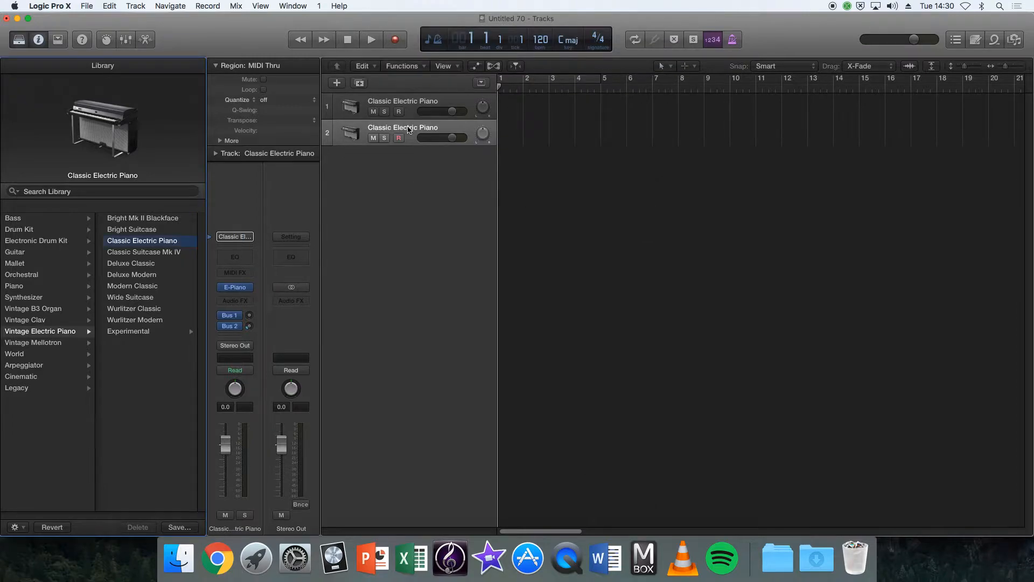
{"action": "left_click", "coordinate": [360, 84]}
{"action": "left_click", "coordinate": [360, 85]}
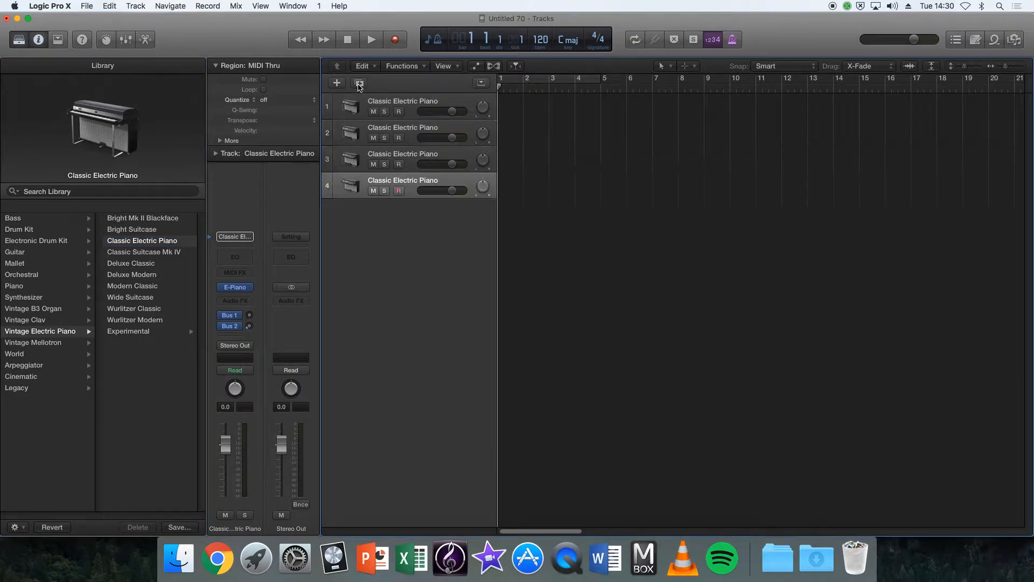
{"action": "left_click", "coordinate": [360, 86]}
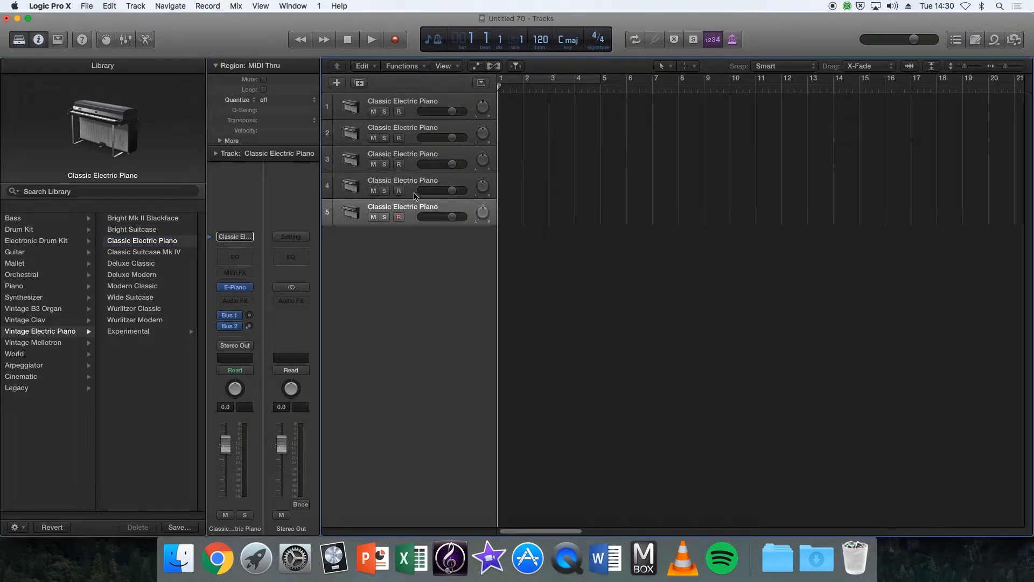
Show the Musical Typing keyboard for the first track, play a few test notes, and move the keyboard clear of the track headers.
{"action": "left_click", "coordinate": [404, 115]}
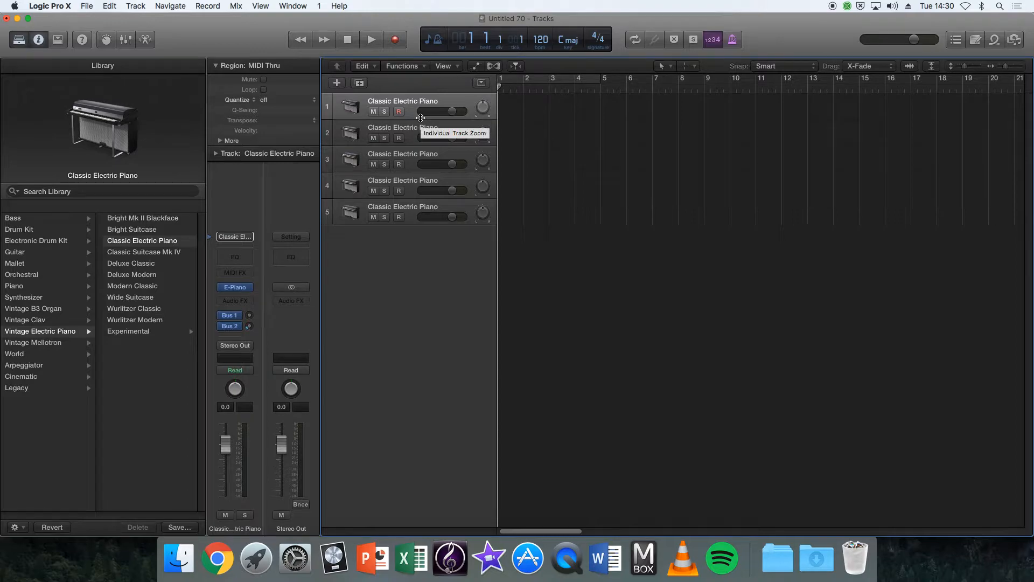
{"action": "key", "text": "super+k"}
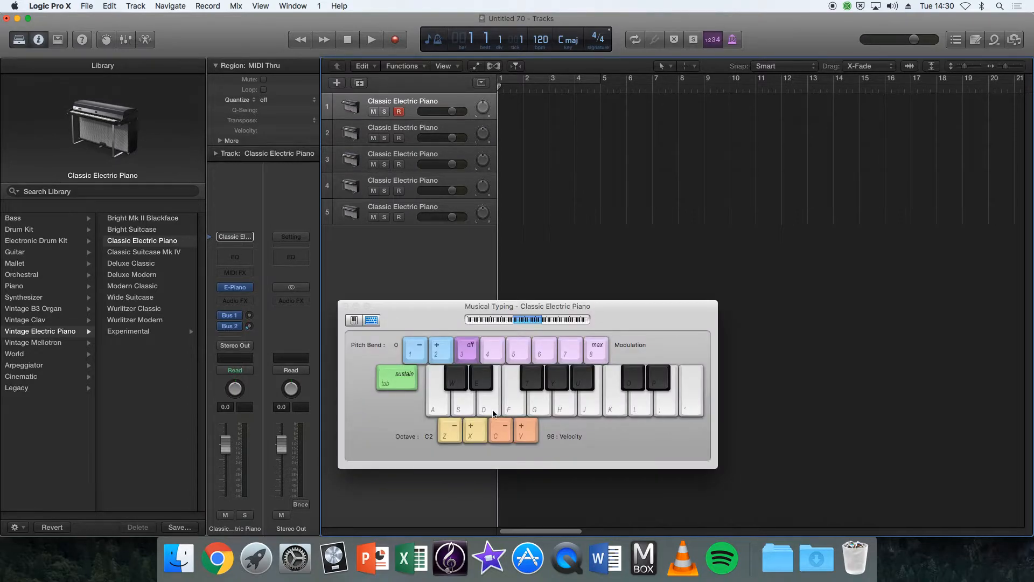
{"action": "key", "text": "f"}
{"action": "key", "text": "l"}
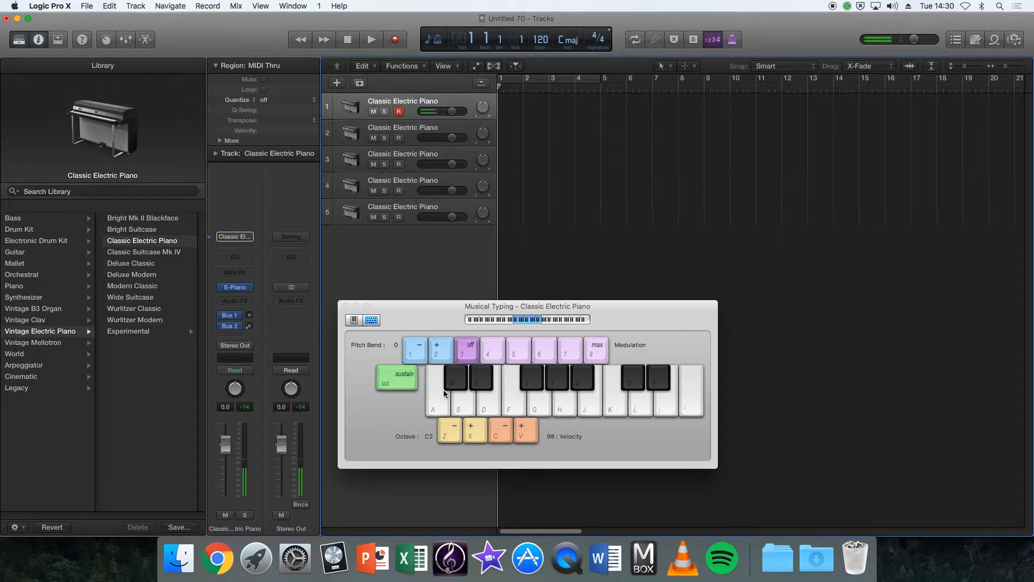
{"action": "left_click_drag", "start_coordinate": [416, 310], "coordinate": [680, 309]}
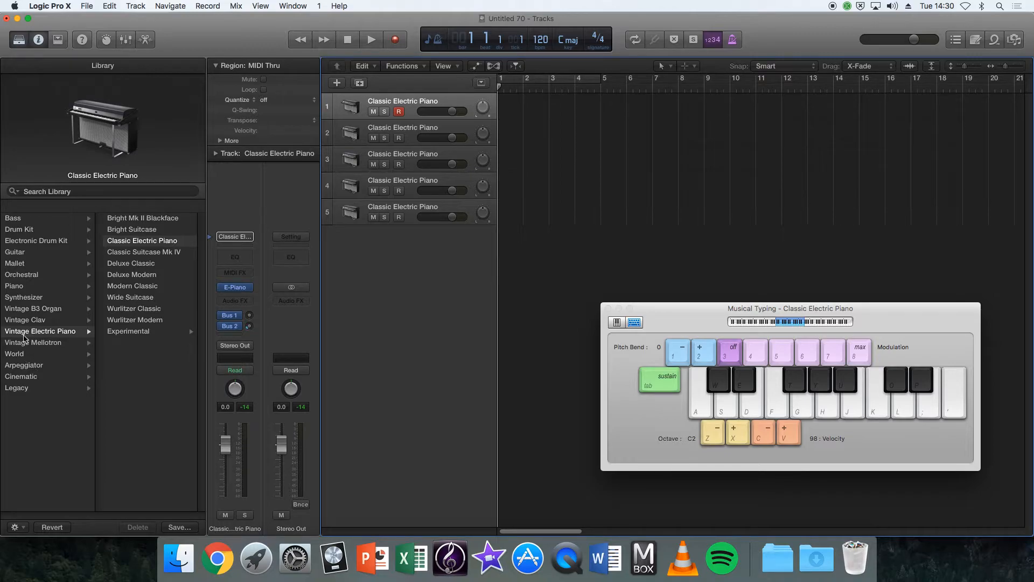
Load the Violins 1 patch from the Orchestral Strings category onto the first track.
{"action": "left_click", "coordinate": [26, 276]}
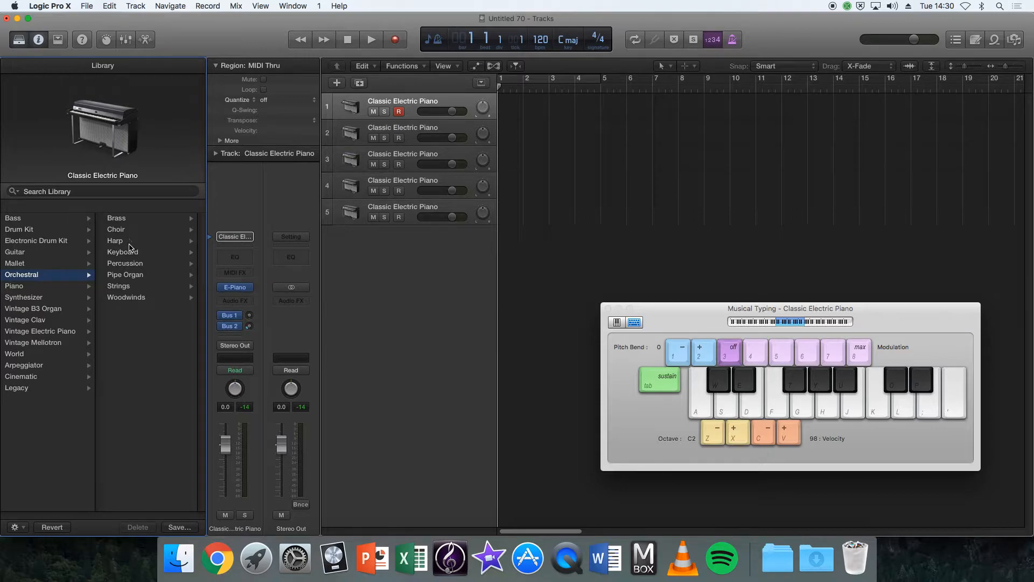
{"action": "left_click", "coordinate": [136, 288]}
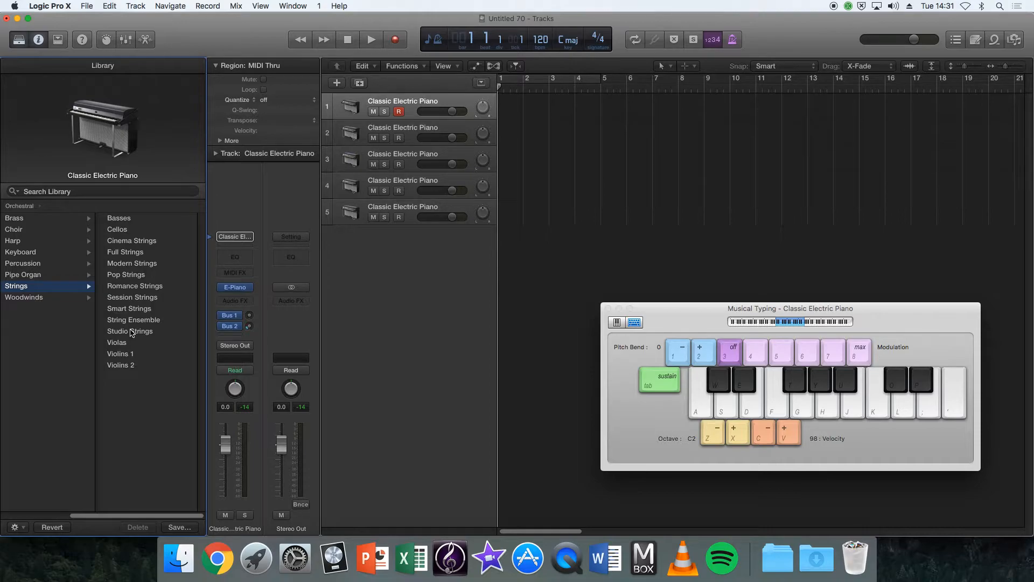
{"action": "left_click", "coordinate": [125, 356]}
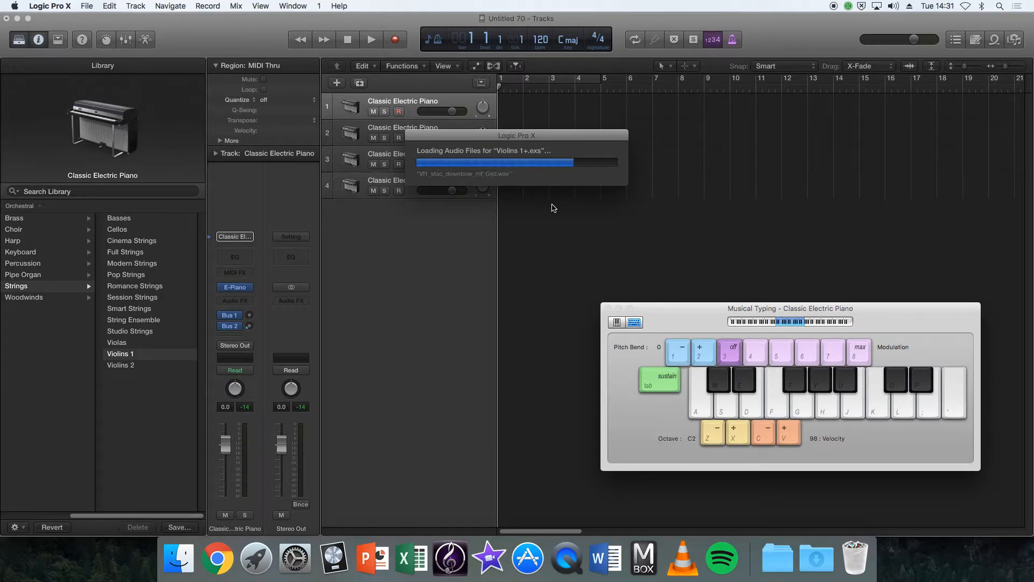
Audition the Violins 1 sound by playing single notes and a short rising and falling phrase on the Musical Typing keyboard.
{"action": "left_click_drag", "start_coordinate": [708, 318], "coordinate": [441, 267]}
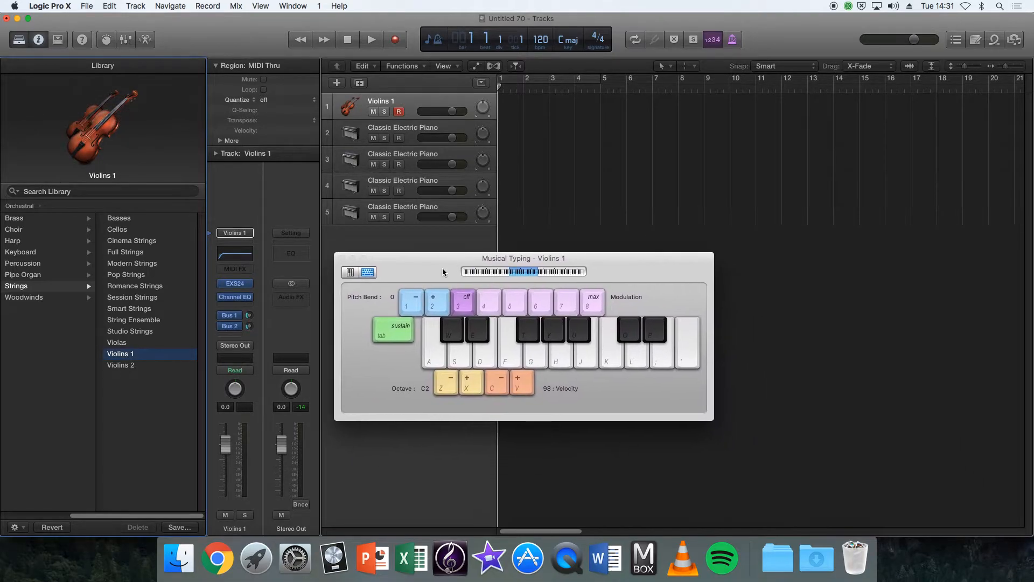
{"action": "left_click", "coordinate": [434, 357]}
{"action": "left_click", "coordinate": [458, 355]}
{"action": "left_click", "coordinate": [488, 354]}
{"action": "left_click", "coordinate": [513, 357]}
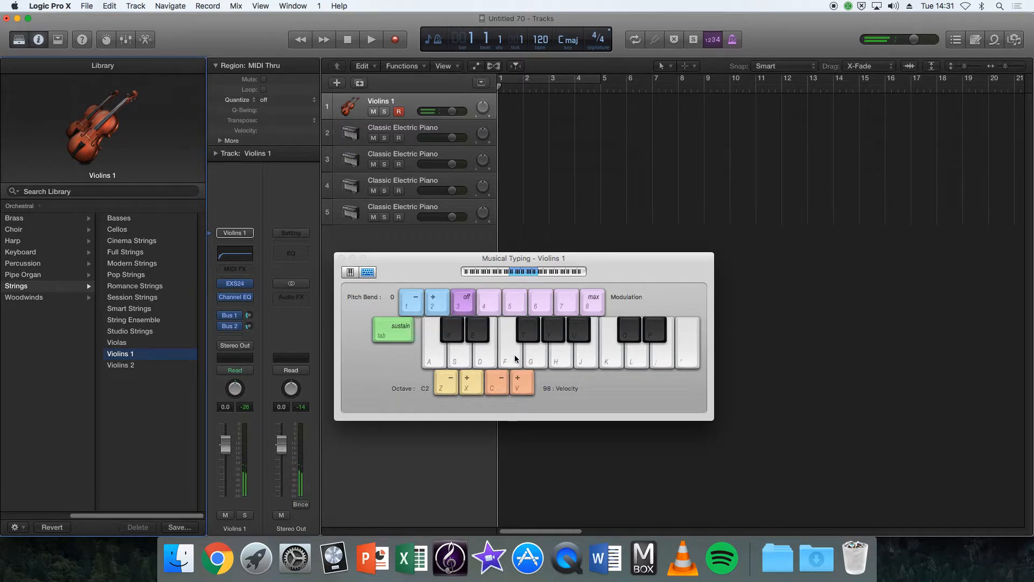
{"action": "key", "text": "a"}
{"action": "key", "text": "d"}
{"action": "key", "text": "g"}
{"action": "key", "text": "j"}
{"action": "key", "text": "g"}
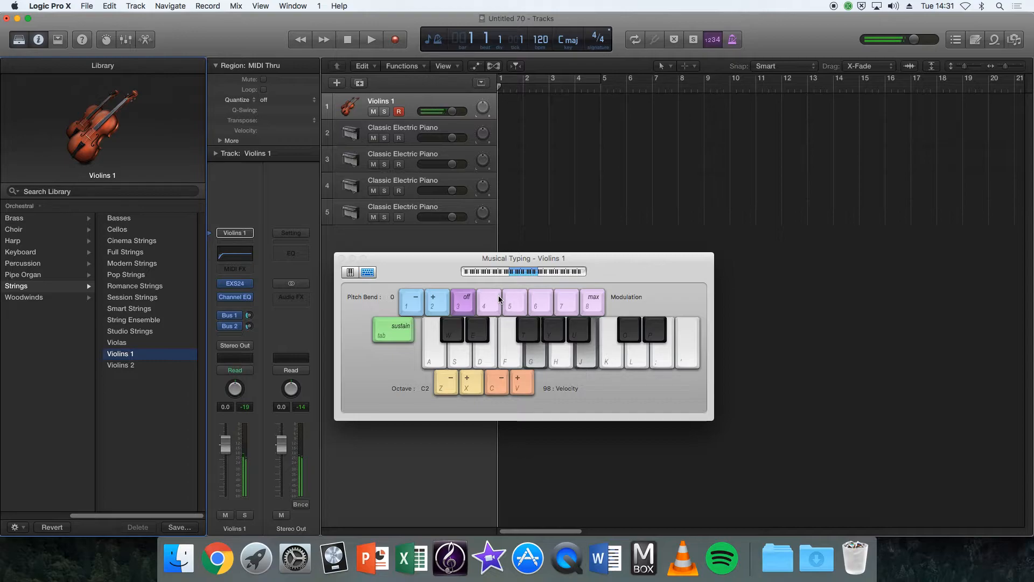
{"action": "key", "text": "d"}
{"action": "key", "text": "a"}
{"action": "key", "text": "d"}
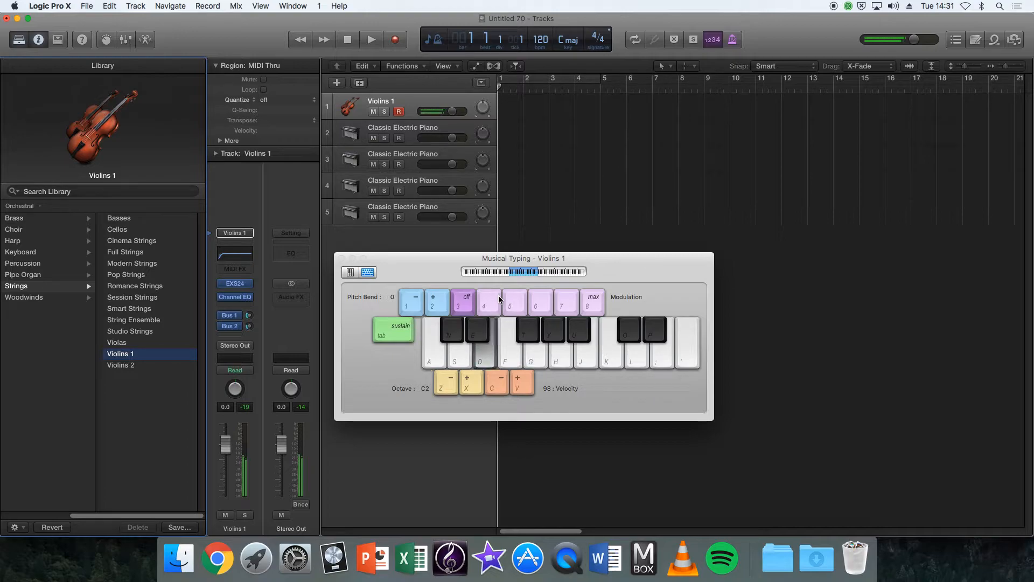
{"action": "key", "text": "a"}
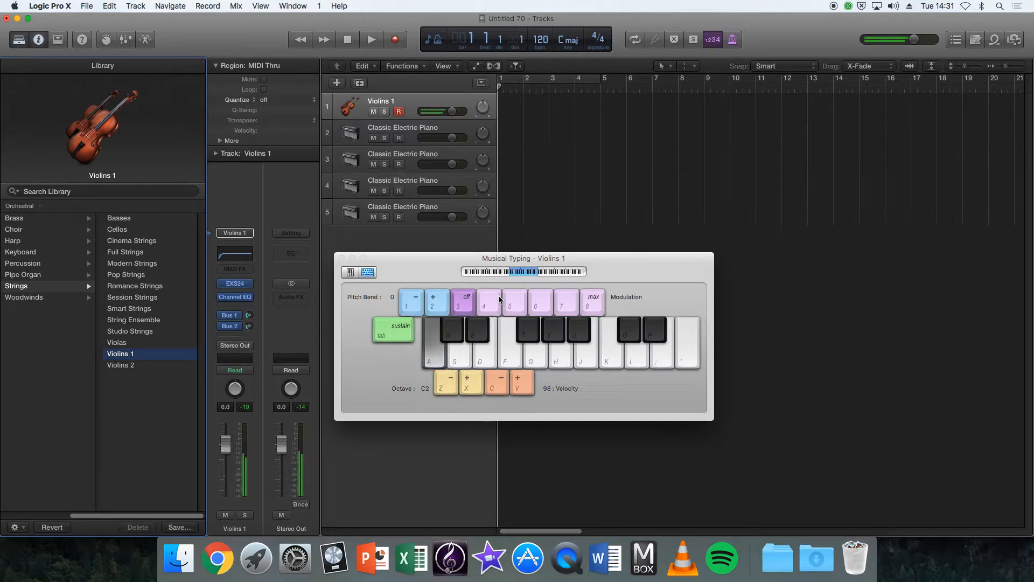
Assign the Trumpets patch from the Orchestral Brass category to the second track.
{"action": "left_click", "coordinate": [413, 133]}
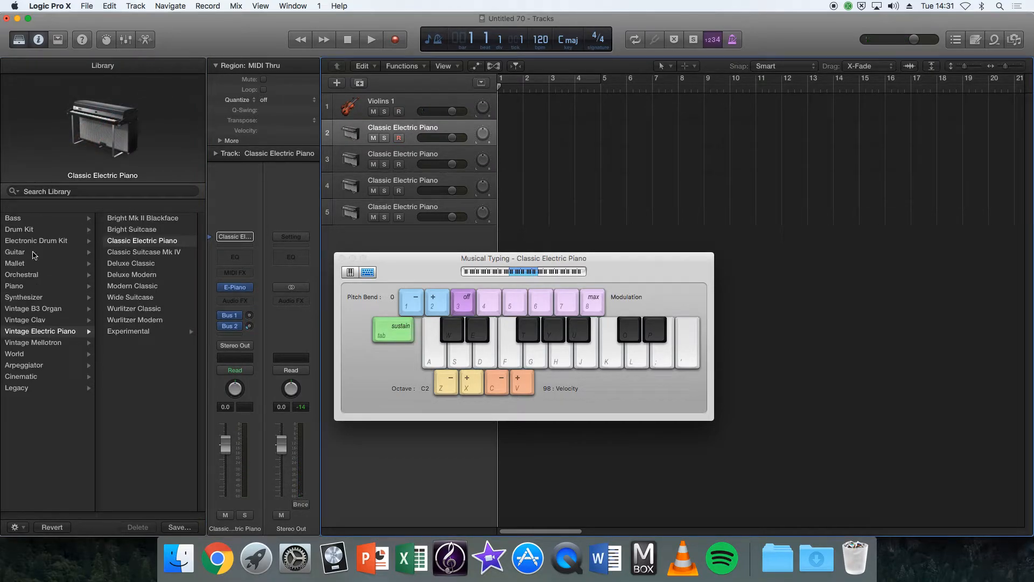
{"action": "left_click", "coordinate": [40, 275]}
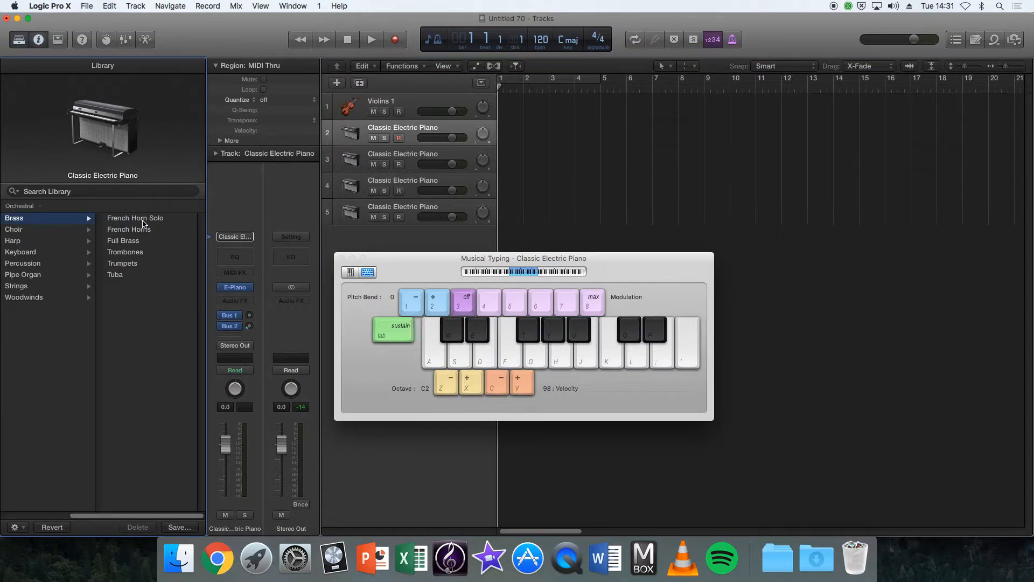
{"action": "left_click", "coordinate": [123, 263]}
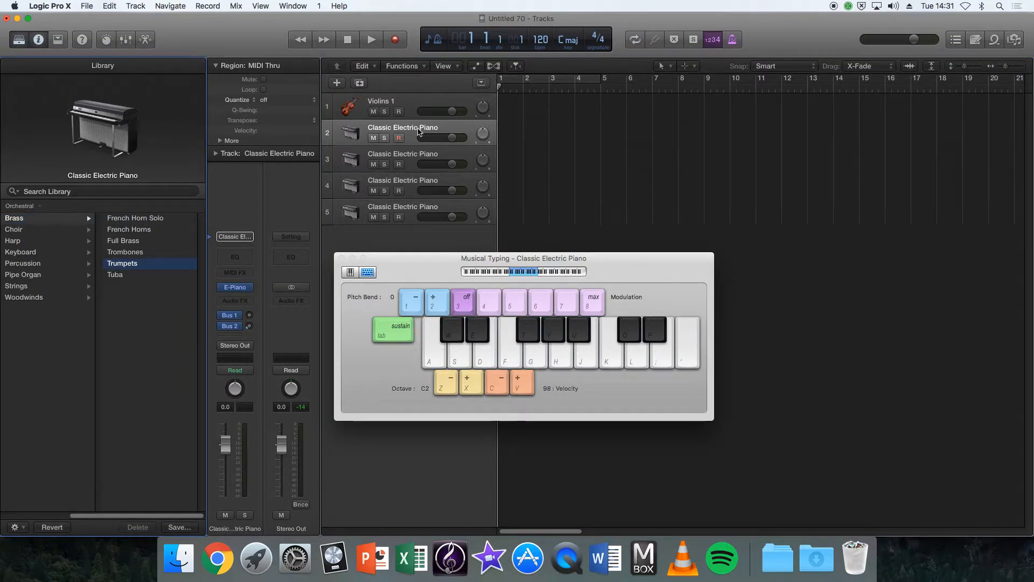
Change the third track's instrument to the Harp patch from the Orchestral Harp category.
{"action": "left_click", "coordinate": [408, 160]}
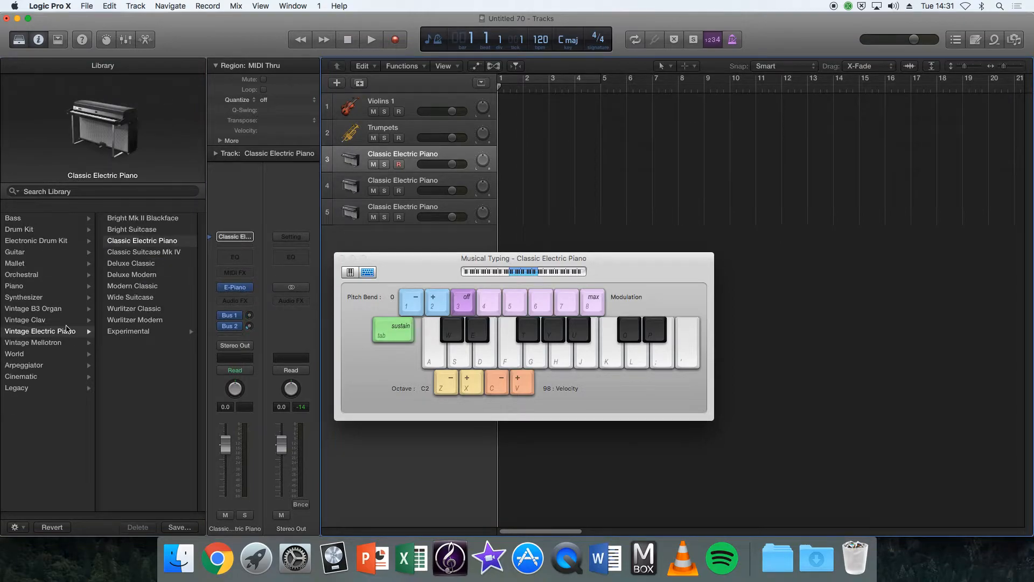
{"action": "left_click", "coordinate": [40, 276]}
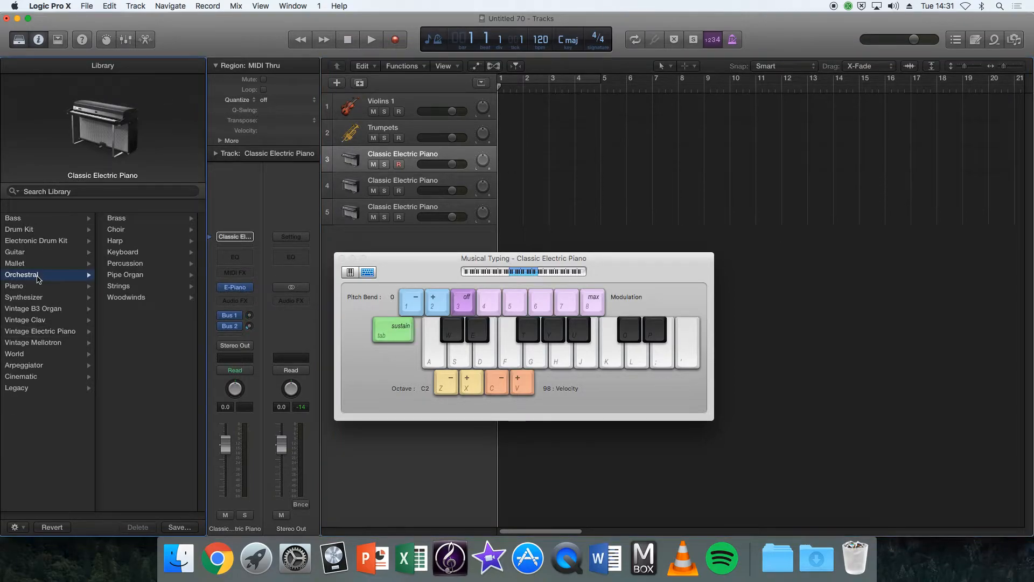
{"action": "left_click", "coordinate": [143, 245]}
{"action": "left_click", "coordinate": [135, 220]}
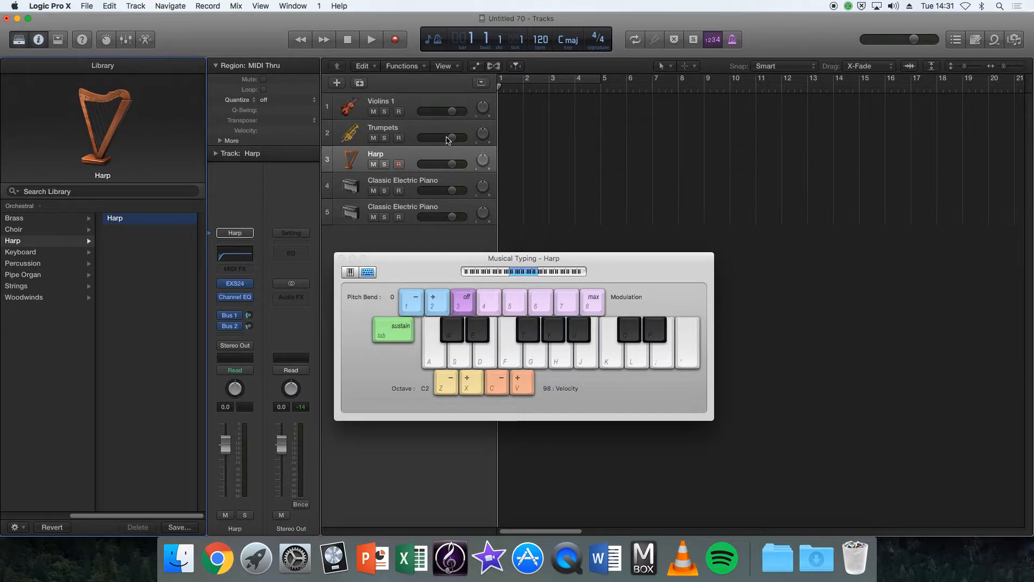
Audition the Harp sound by playing a short rising and falling phrase with Musical Typing.
{"action": "key", "text": "a"}
{"action": "key", "text": "d"}
{"action": "key", "text": "f"}
{"action": "key", "text": "g"}
{"action": "key", "text": "f"}
{"action": "key", "text": "d"}
{"action": "key", "text": "s"}
{"action": "key", "text": "a"}
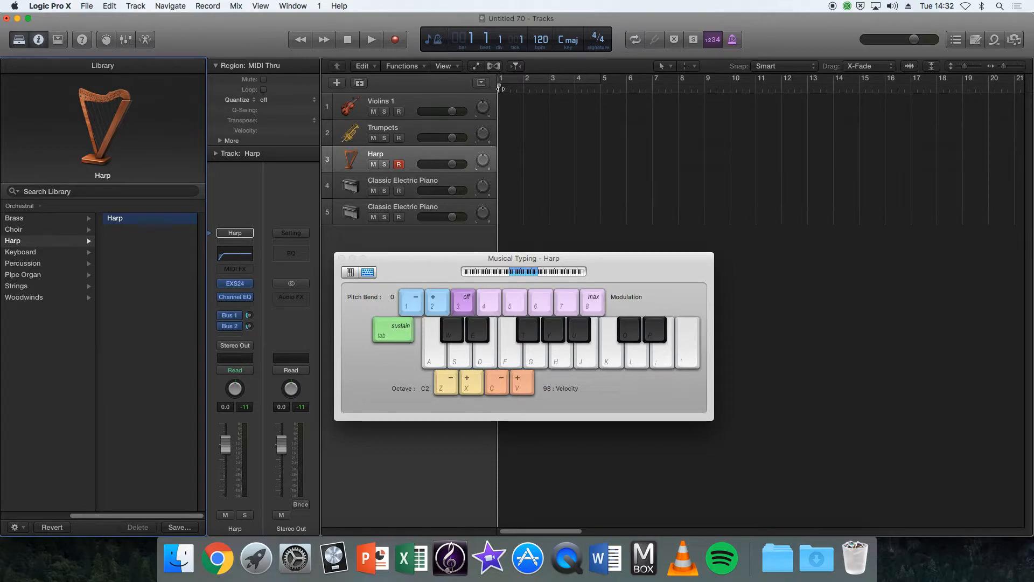
Record a harp melody about five bars long from bar 1 on the Harp track using Musical Typing, and stop the recording.
{"action": "left_click_drag", "start_coordinate": [568, 262], "coordinate": [765, 336]}
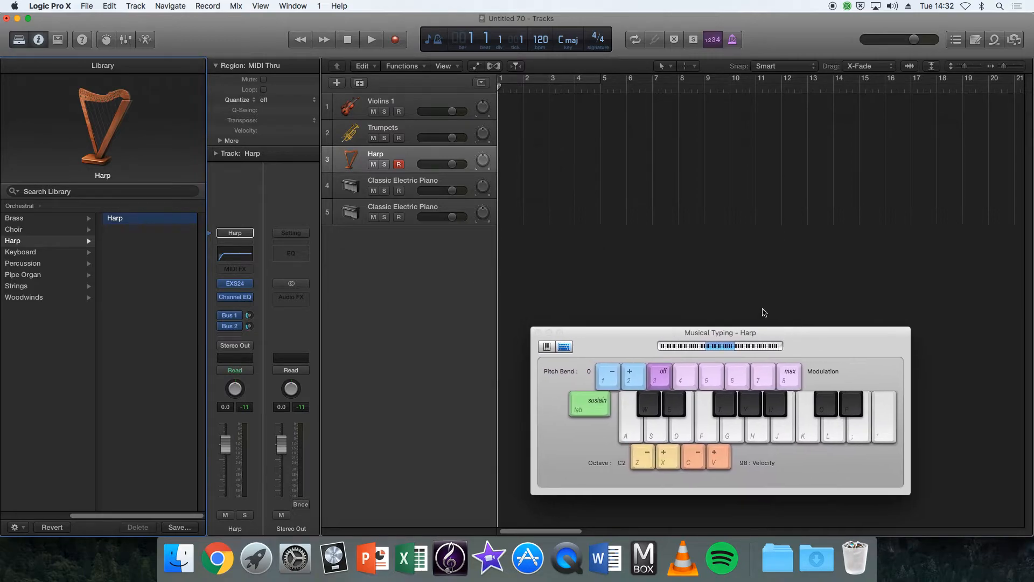
{"action": "left_click", "coordinate": [399, 42]}
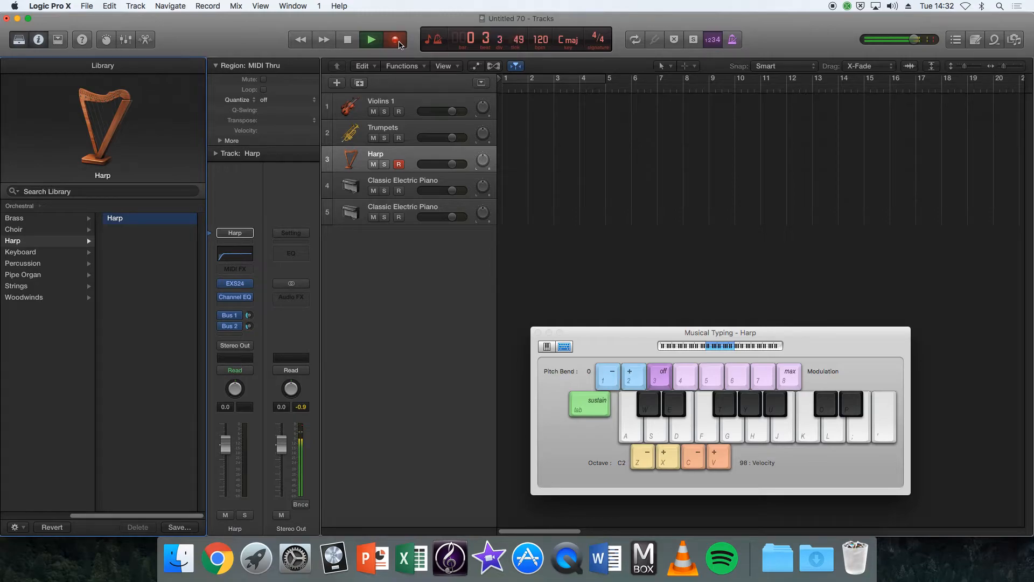
{"action": "key", "text": "a"}
{"action": "key", "text": "d"}
{"action": "key", "text": "g"}
{"action": "key", "text": "d"}
{"action": "key", "text": "g"}
{"action": "key", "text": "f"}
{"action": "key", "text": "d"}
{"action": "key", "text": "s"}
{"action": "key", "text": "d"}
{"action": "key", "text": "g"}
{"action": "key", "text": "d"}
{"action": "key", "text": "s"}
{"action": "key", "text": "a"}
{"action": "key", "text": "d"}
{"action": "key", "text": "j"}
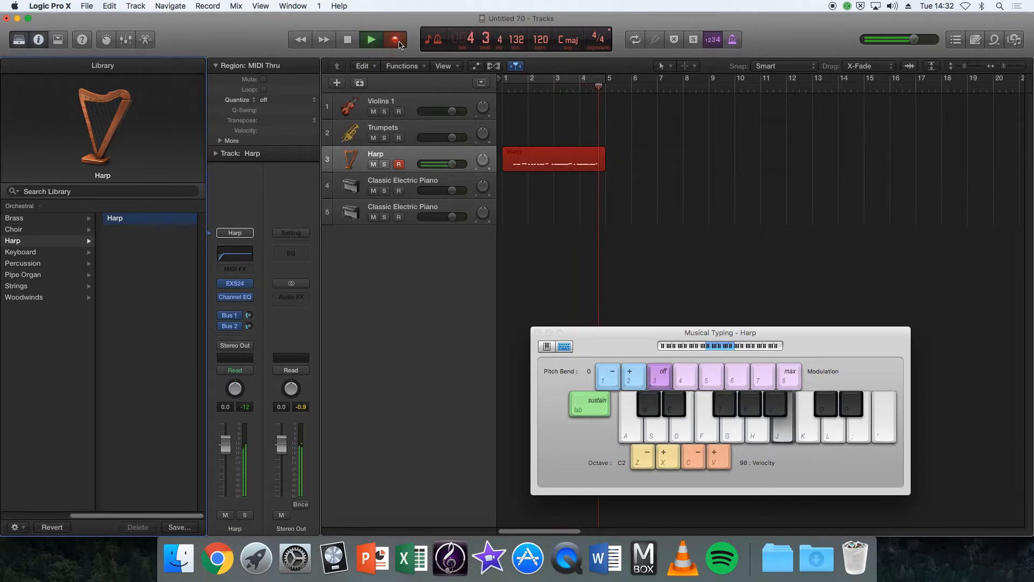
{"action": "key", "text": "k"}
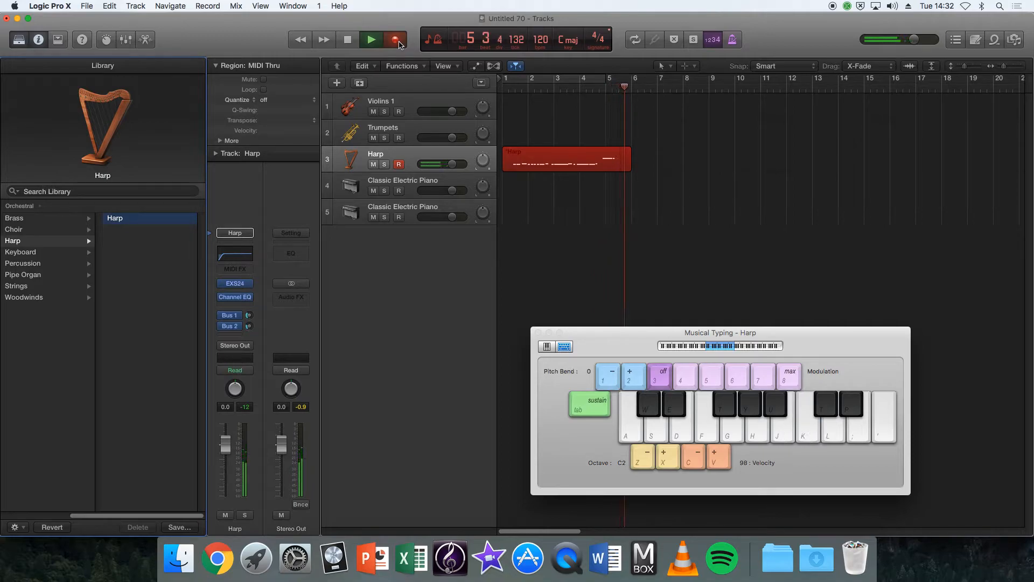
{"action": "key", "text": "space"}
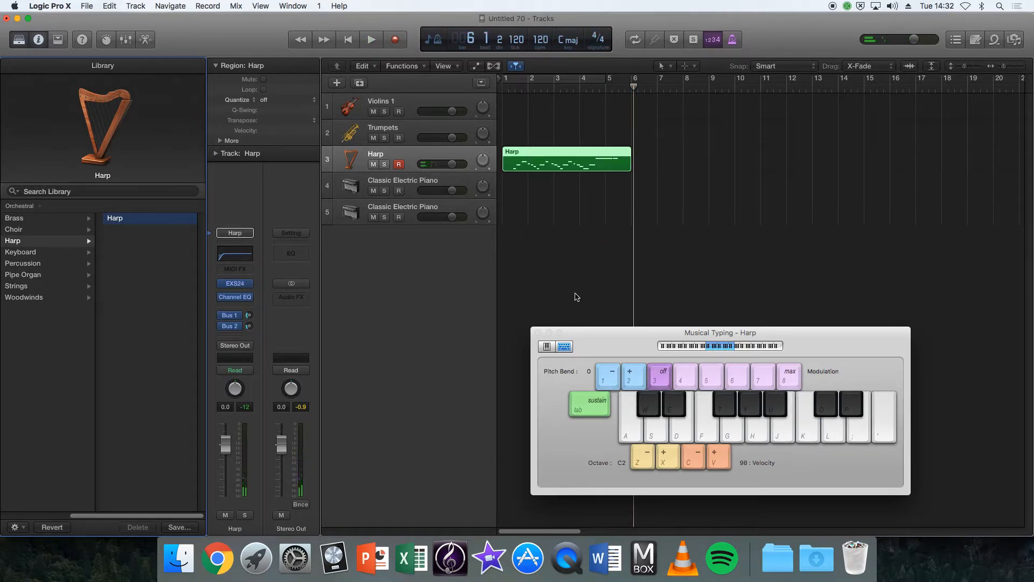
Open the recorded Harp region in the Piano Roll, enlarge the editor to about half the window, and close Musical Typing.
{"action": "double_click", "coordinate": [558, 162]}
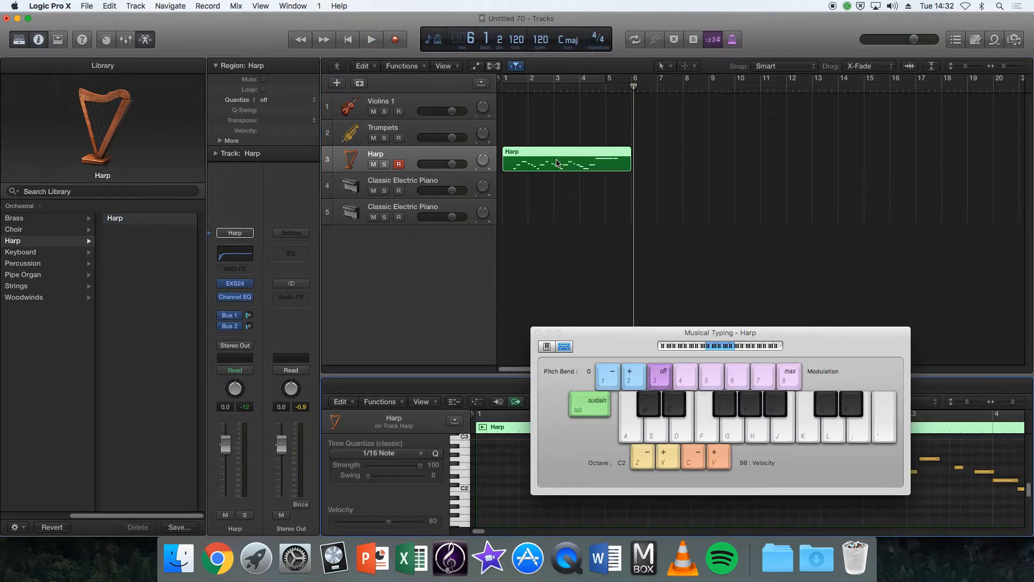
{"action": "left_click_drag", "start_coordinate": [613, 343], "coordinate": [106, 214]}
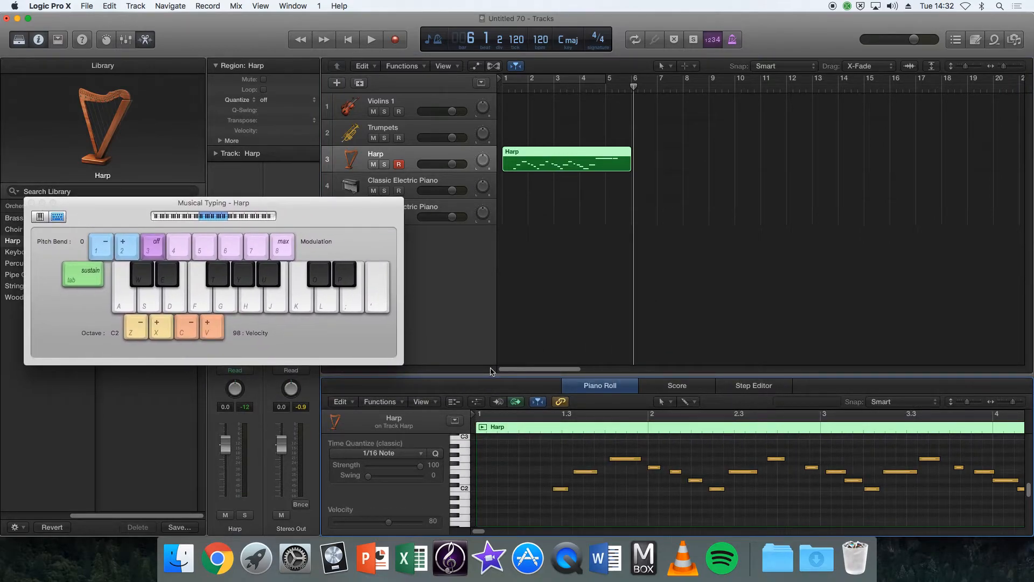
{"action": "left_click_drag", "start_coordinate": [492, 375], "coordinate": [492, 215]}
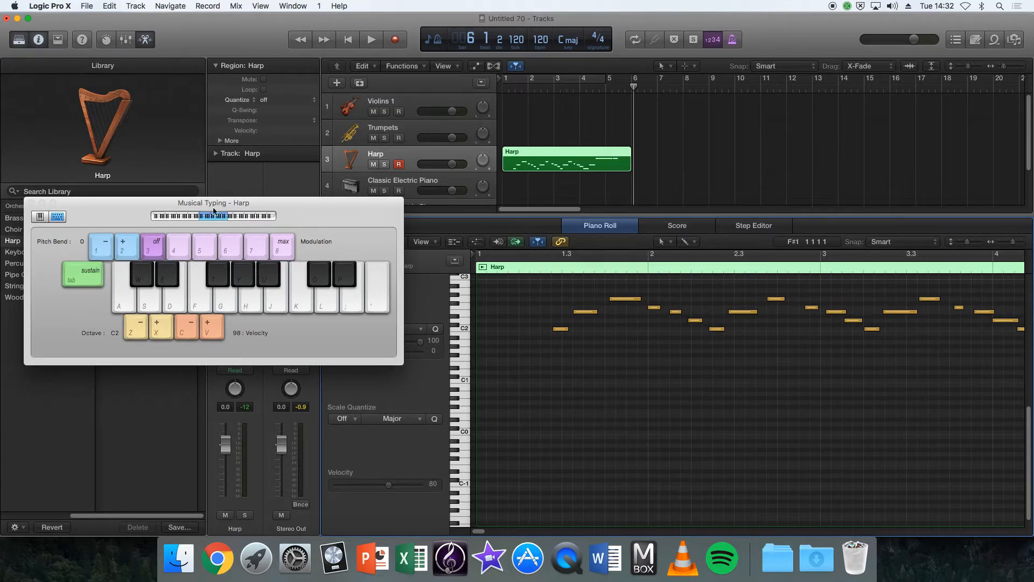
{"action": "left_click", "coordinate": [31, 203]}
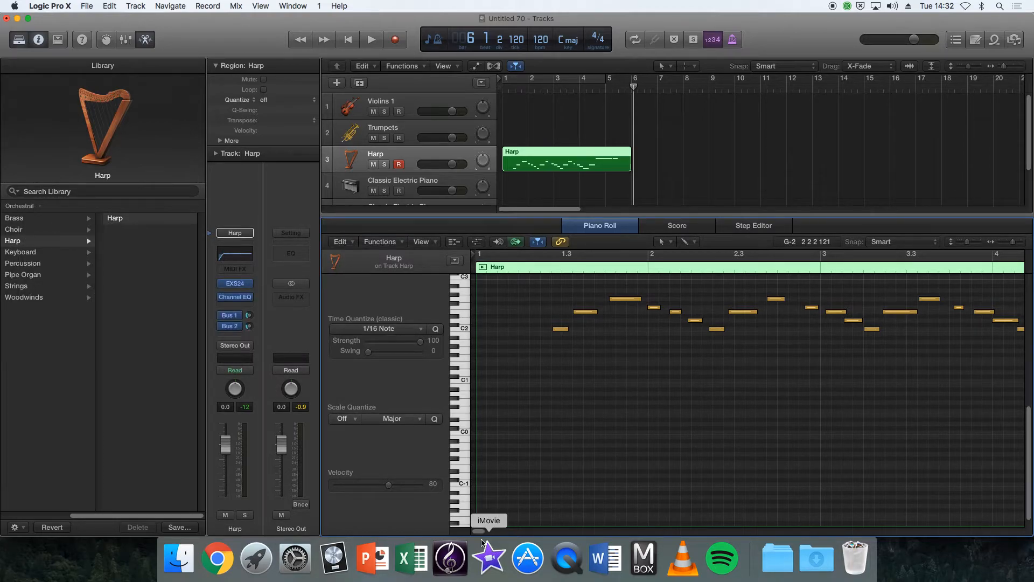
{"action": "scroll", "coordinate": [488, 529], "scroll_direction": "right", "scroll_amount": 6}
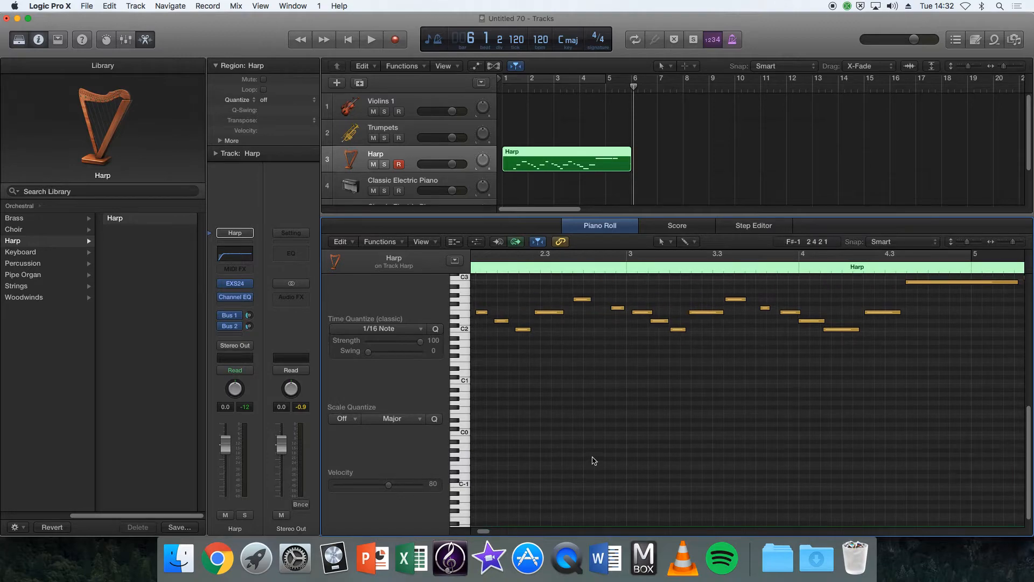
Shift all the recorded harp notes earlier together so that the first note starts at the beginning of bar 1.
{"action": "scroll", "coordinate": [593, 459], "scroll_direction": "up", "scroll_amount": 1}
{"action": "scroll", "coordinate": [594, 459], "scroll_direction": "up", "scroll_amount": 3}
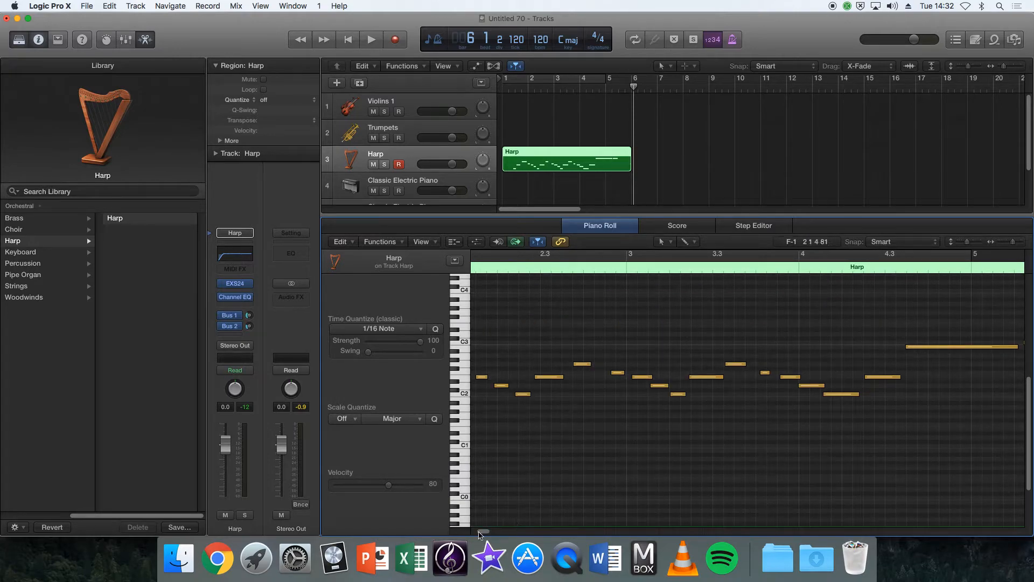
{"action": "scroll", "coordinate": [481, 534], "scroll_direction": "left", "scroll_amount": 3}
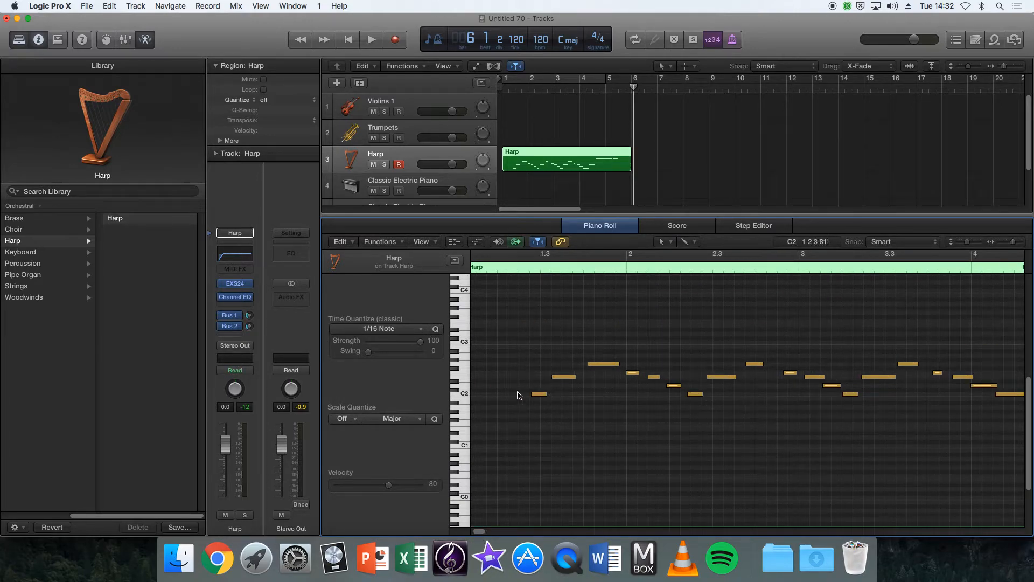
{"action": "scroll", "coordinate": [478, 520], "scroll_direction": "left", "scroll_amount": 1}
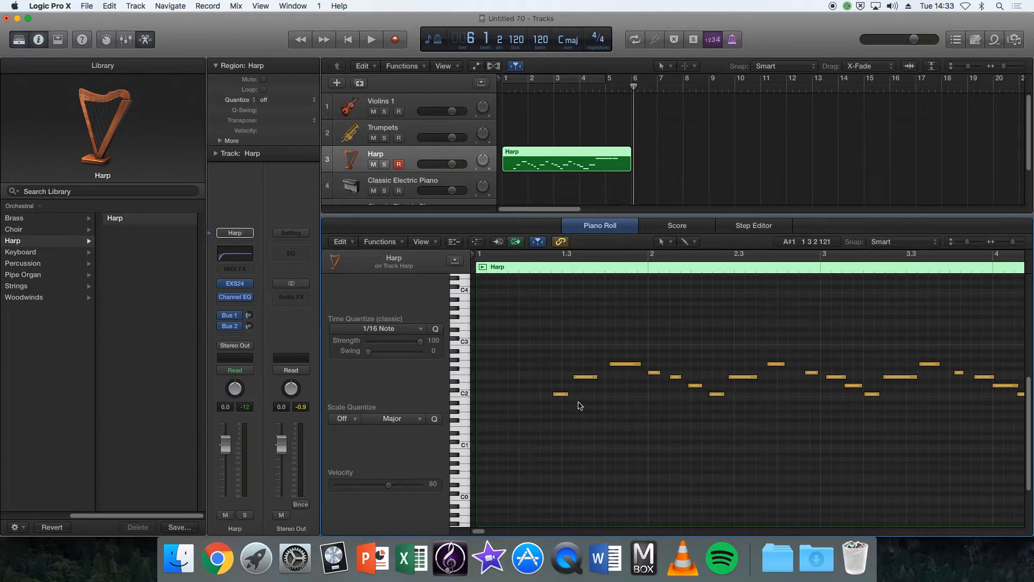
{"action": "key", "text": "super+a"}
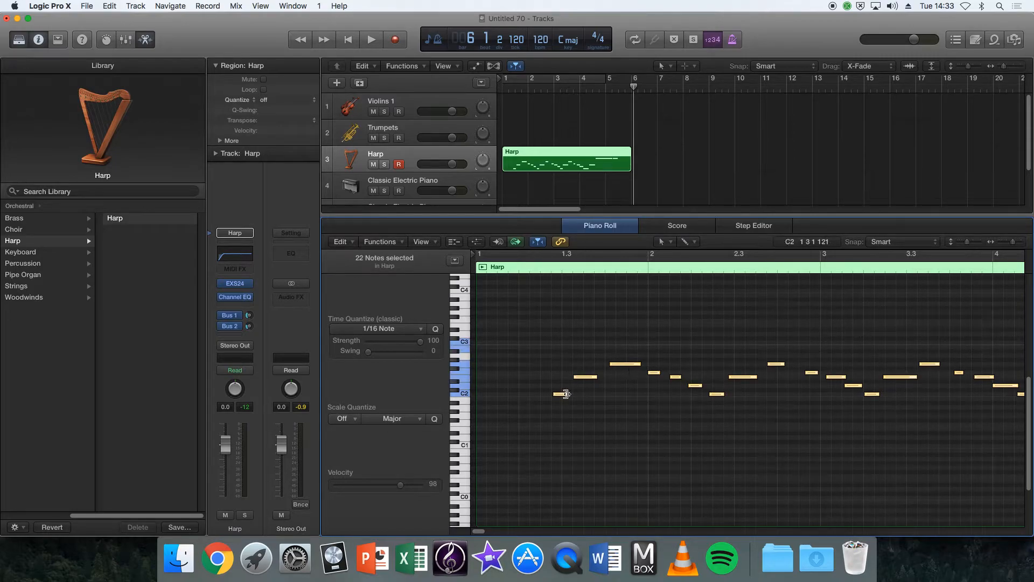
{"action": "mouse_move", "coordinate": [562, 396]}
{"action": "left_click_drag", "start_coordinate": [563, 396], "coordinate": [484, 396]}
{"action": "left_click", "coordinate": [511, 414]}
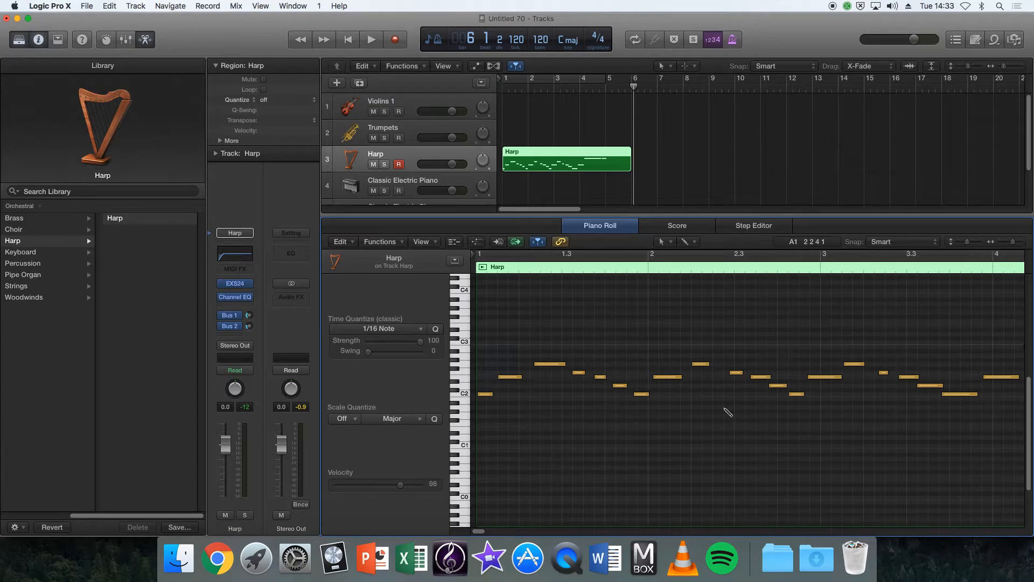
Quantize all the harp notes to 1/16 Note with the classic Time Quantize, and deselect them.
{"action": "key", "text": "super+a"}
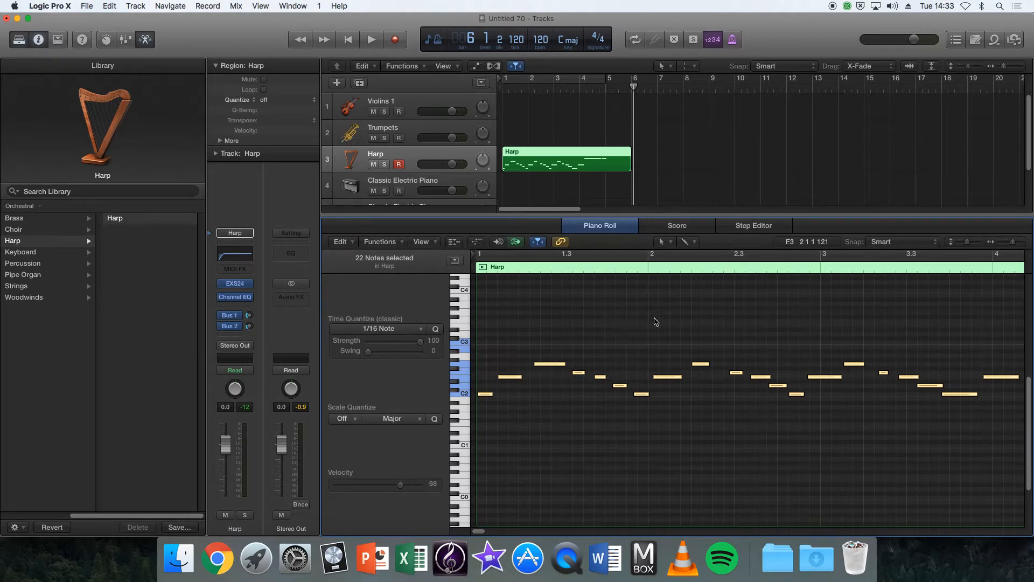
{"action": "left_click", "coordinate": [436, 329]}
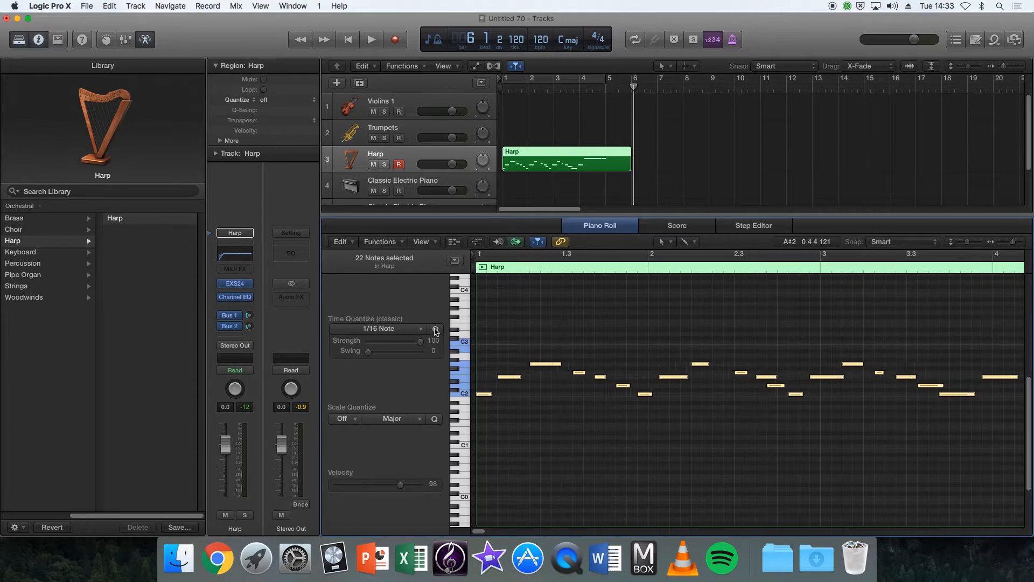
{"action": "left_click", "coordinate": [654, 447]}
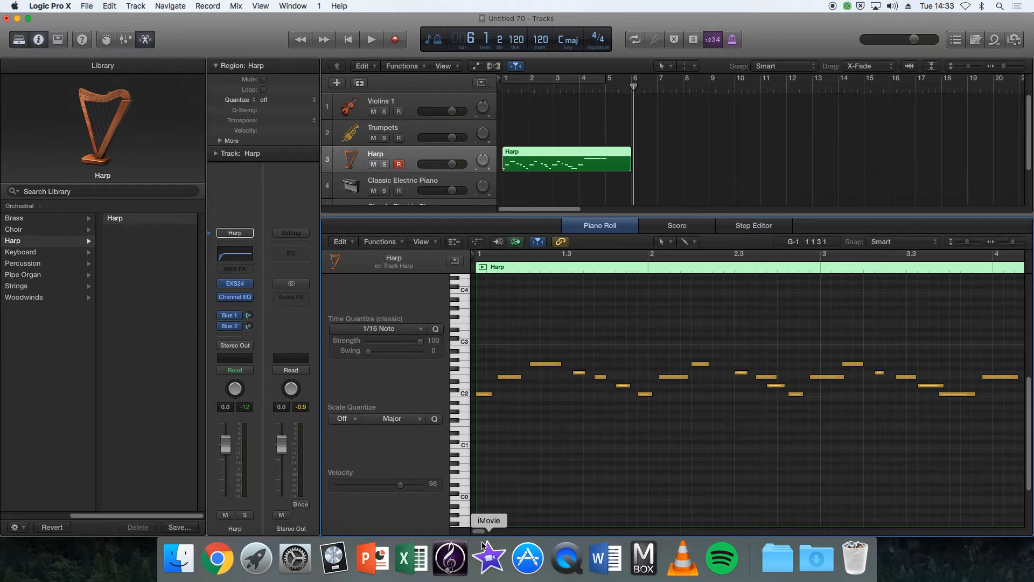
Raise the long B2 note in bar 4 of the harp part to C3.
{"action": "left_click_drag", "start_coordinate": [479, 531], "coordinate": [491, 532]}
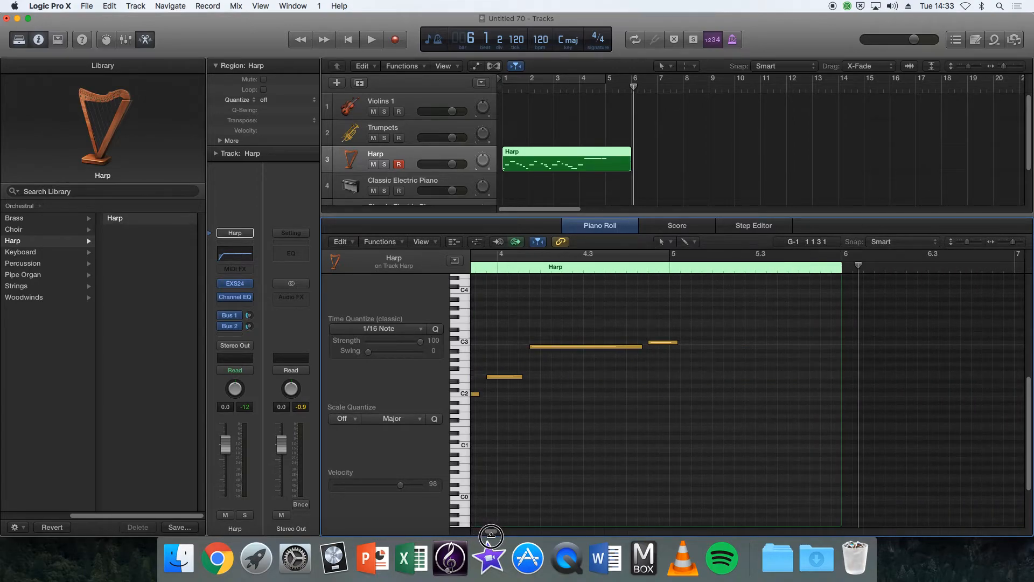
{"action": "left_click", "coordinate": [575, 347]}
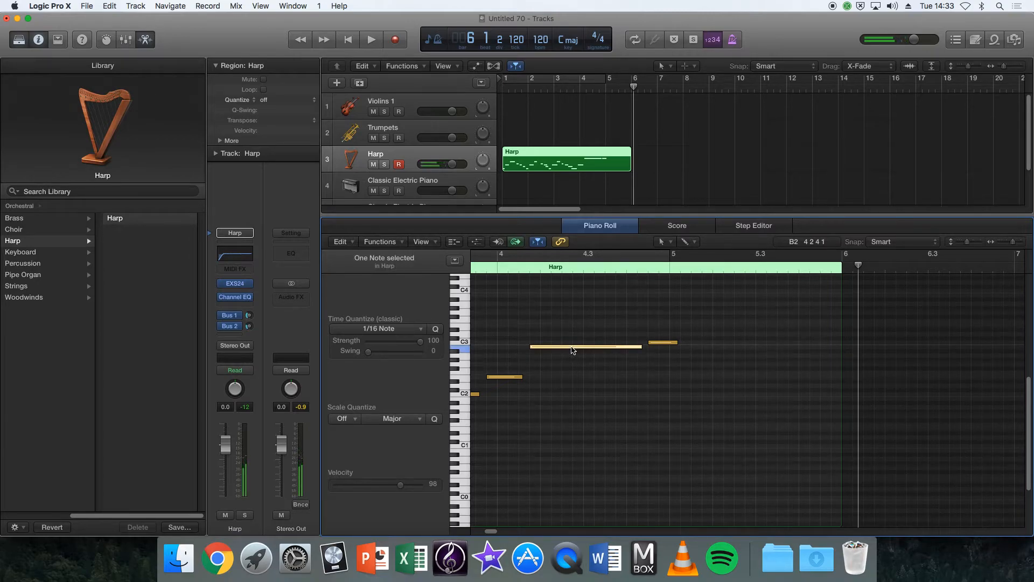
{"action": "left_click_drag", "start_coordinate": [545, 347], "coordinate": [546, 346]}
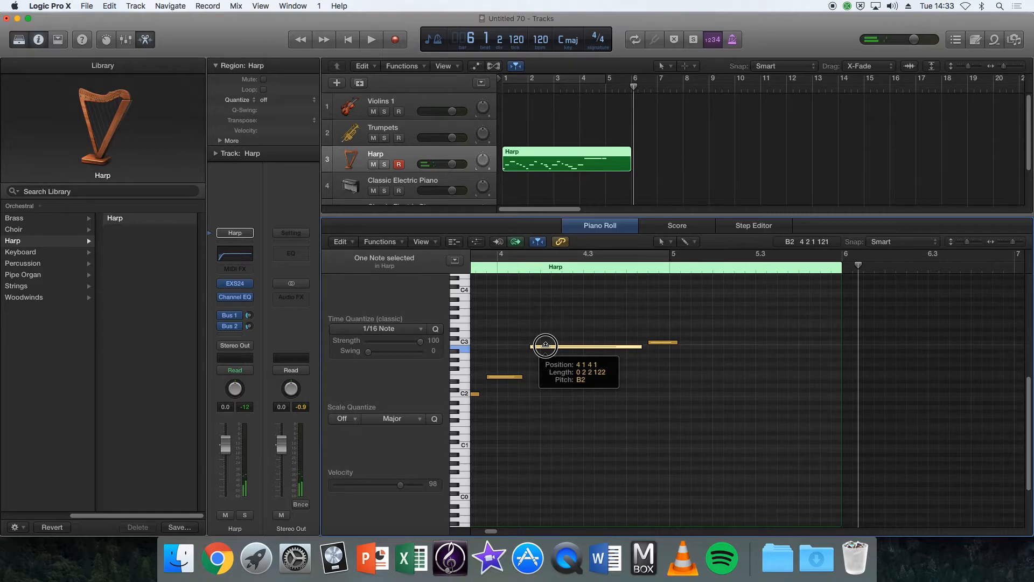
{"action": "left_click_drag", "start_coordinate": [546, 345], "coordinate": [546, 341]}
{"action": "left_click", "coordinate": [585, 363]}
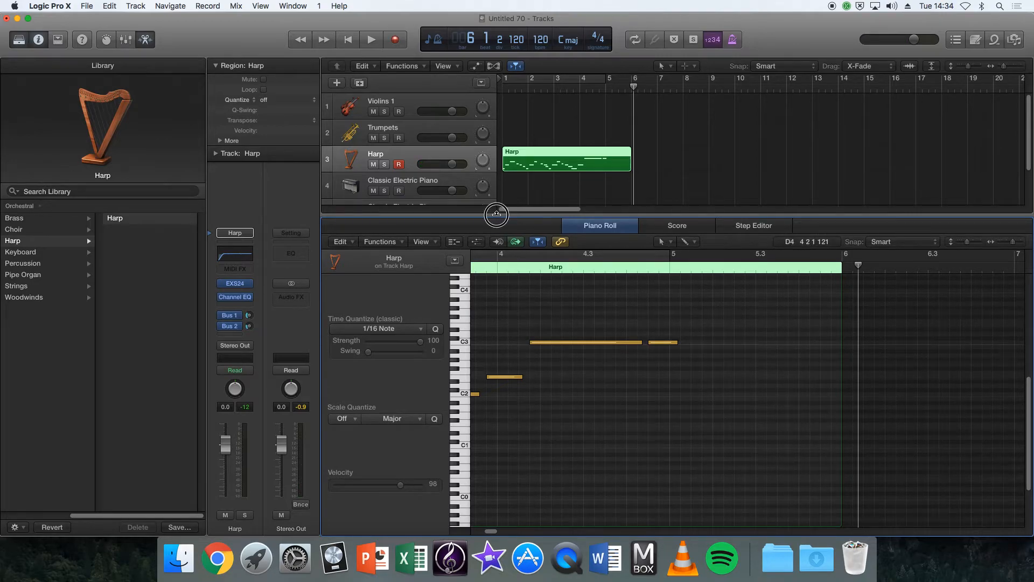
Shrink the Piano Roll to give the tracks more room, and close the untitled project to switch to S1 Orch Composition Project.
{"action": "left_click_drag", "start_coordinate": [494, 215], "coordinate": [494, 345]}
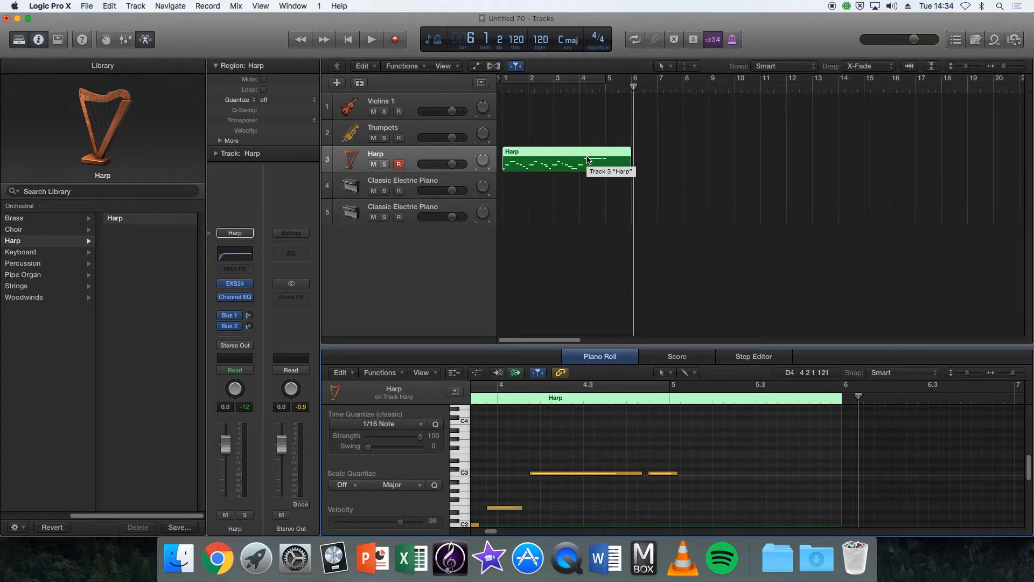
{"action": "left_click", "coordinate": [6, 19]}
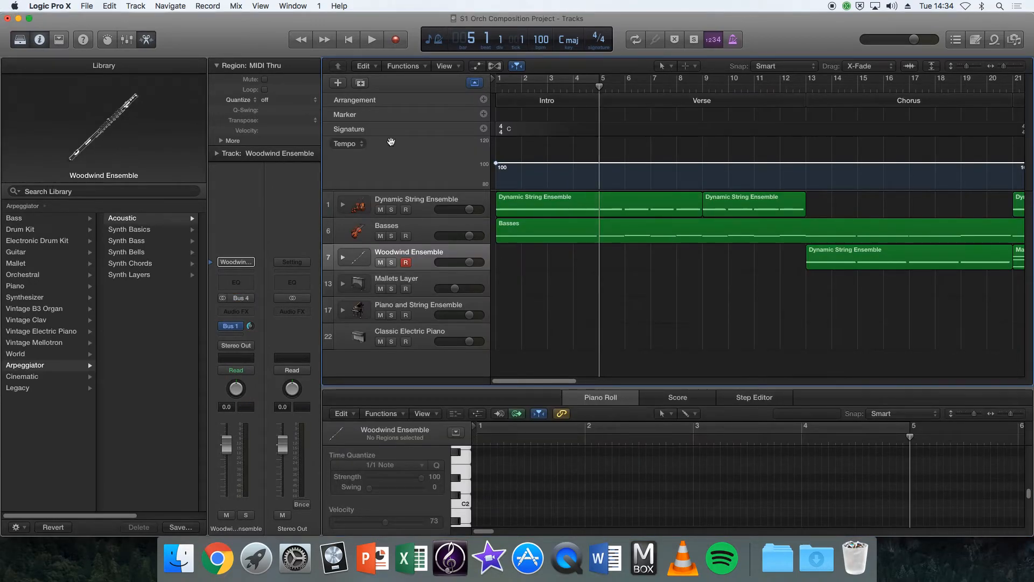
Examine the arrangement sections from Intro to Outro and the instrument patches and regions of the individual orchestral tracks.
{"action": "left_click", "coordinate": [475, 82]}
{"action": "left_click", "coordinate": [475, 83]}
{"action": "scroll", "coordinate": [657, 311], "scroll_direction": "right", "scroll_amount": 5}
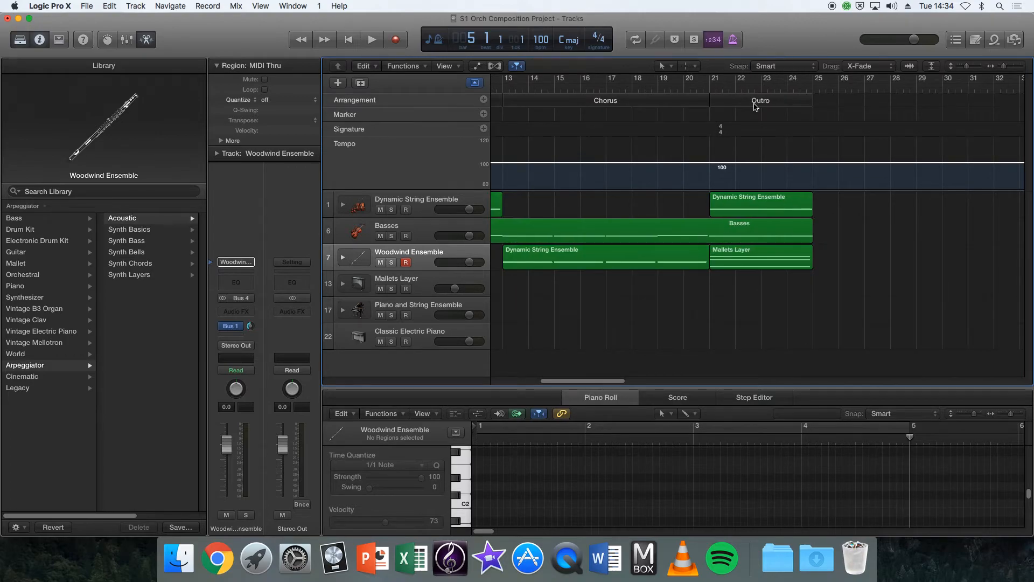
{"action": "left_click_drag", "start_coordinate": [587, 387], "coordinate": [522, 393]}
{"action": "left_click", "coordinate": [677, 358]}
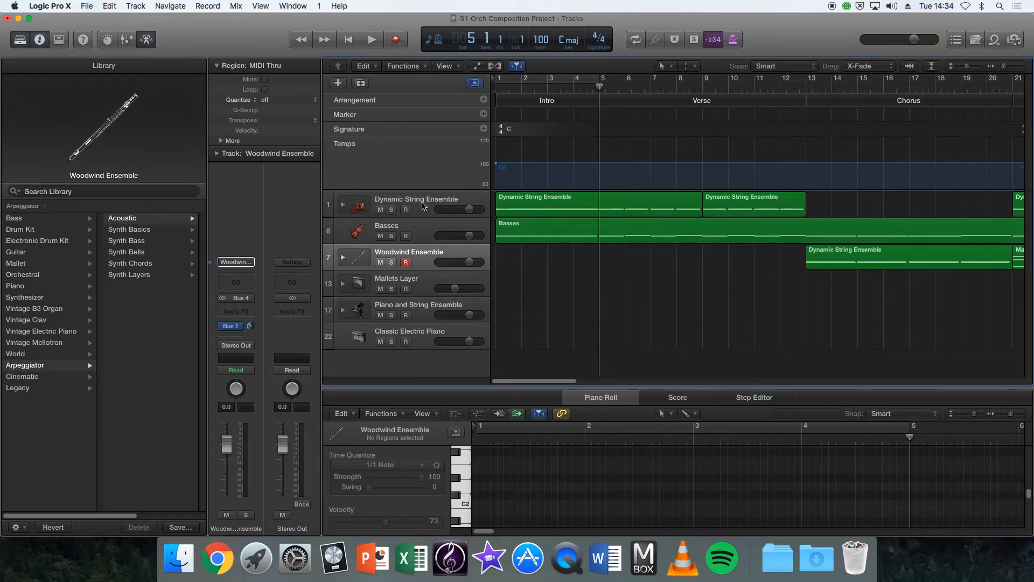
{"action": "left_click", "coordinate": [421, 233]}
{"action": "left_click", "coordinate": [430, 261]}
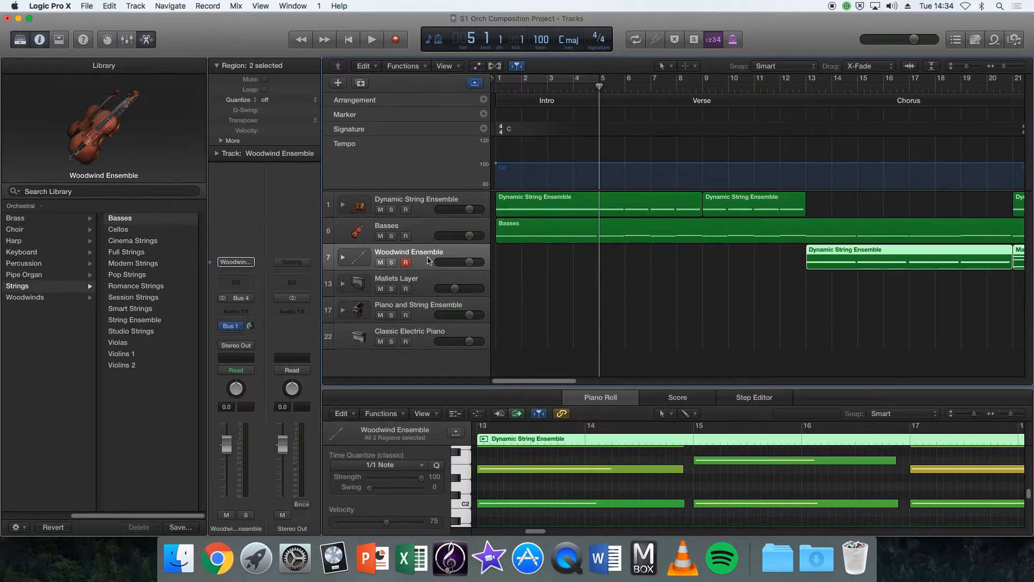
{"action": "left_click", "coordinate": [425, 284]}
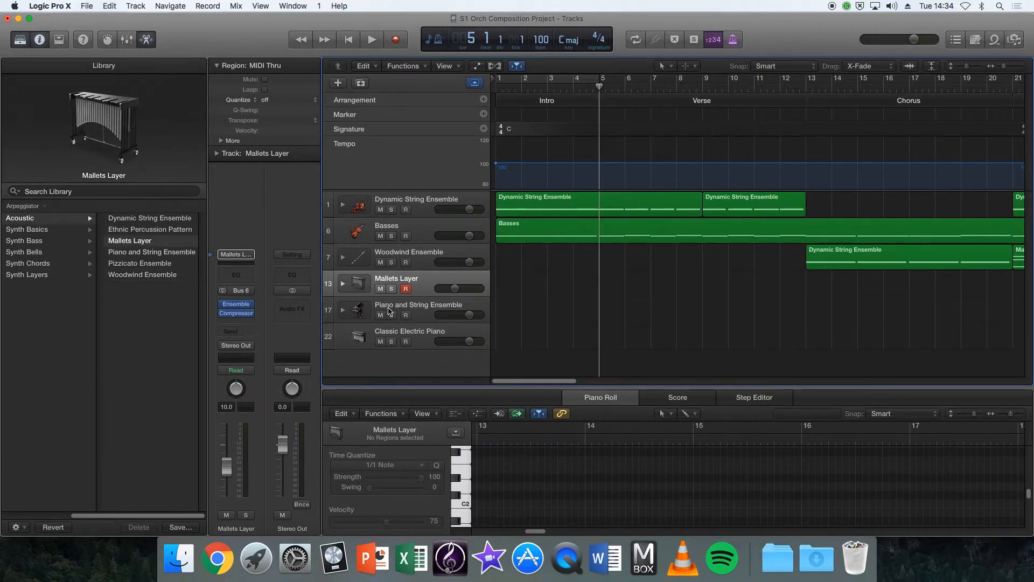
{"action": "left_click", "coordinate": [424, 311]}
{"action": "left_click", "coordinate": [422, 285]}
{"action": "left_click", "coordinate": [424, 203]}
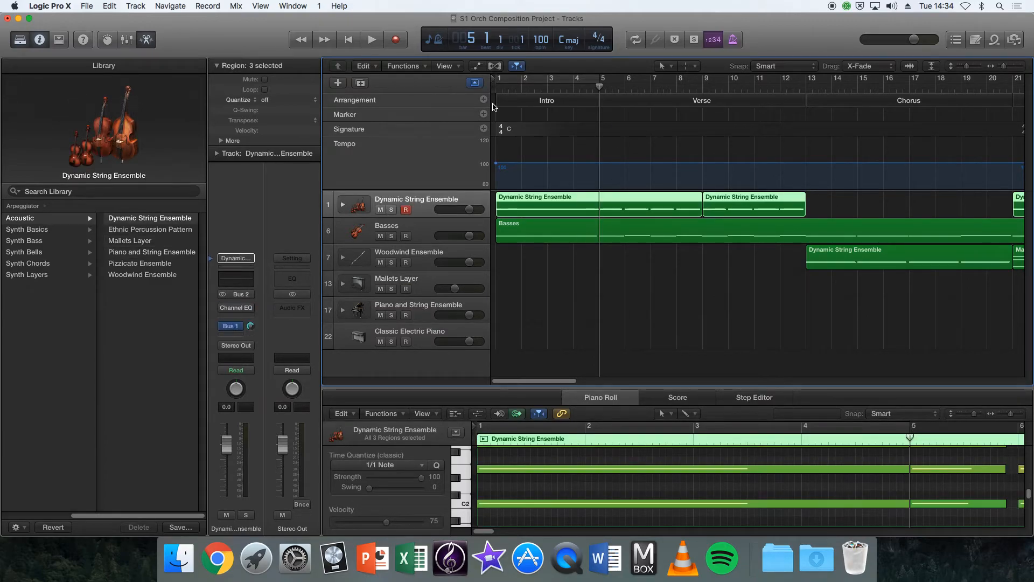
Hide the global tracks and the Piano Roll, and bring the Library's top-level instrument categories into view.
{"action": "left_click", "coordinate": [474, 82]}
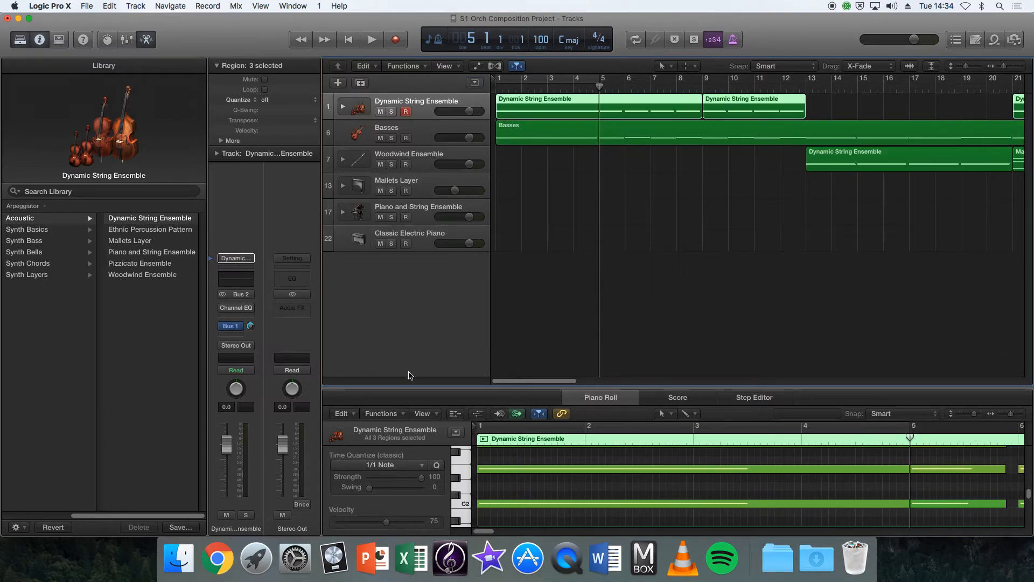
{"action": "key", "text": "e"}
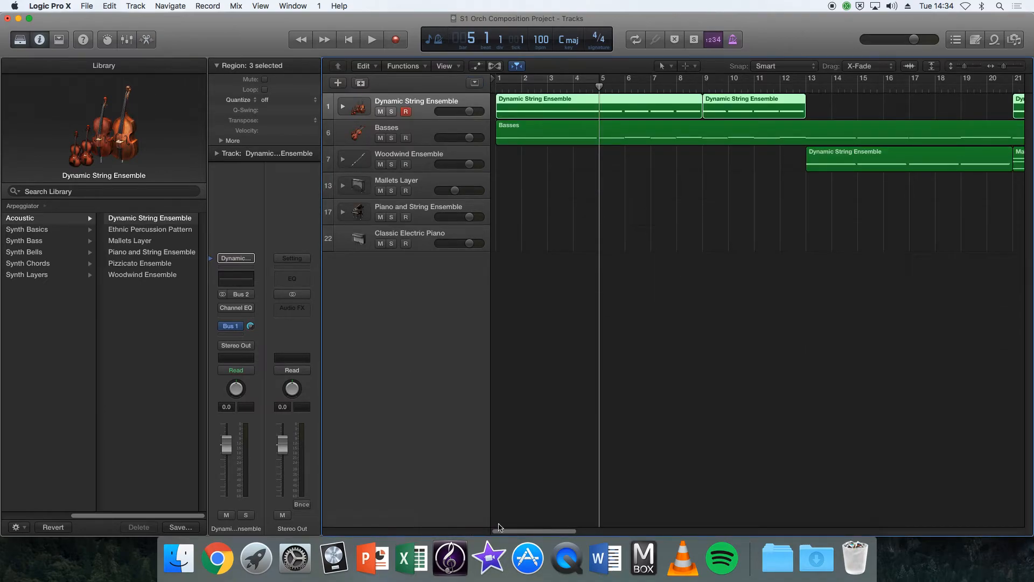
{"action": "left_click_drag", "start_coordinate": [178, 516], "coordinate": [94, 517]}
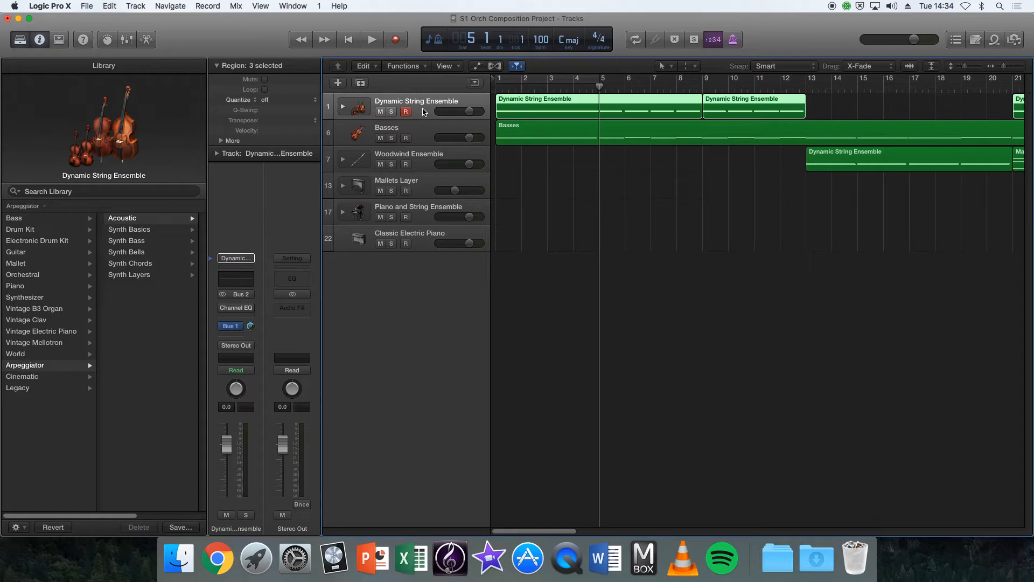
Open Musical Typing for the Dynamic String Ensemble track, try the C and E notes, and place its window below the track list.
{"action": "key", "text": "super+k"}
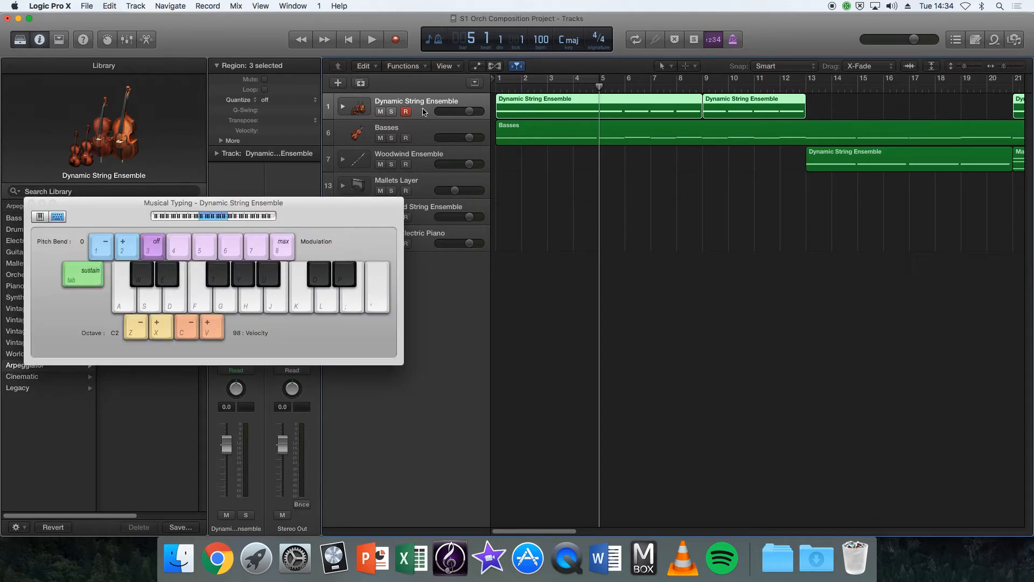
{"action": "key", "text": "a"}
{"action": "key", "text": "a"}
{"action": "key", "text": "d"}
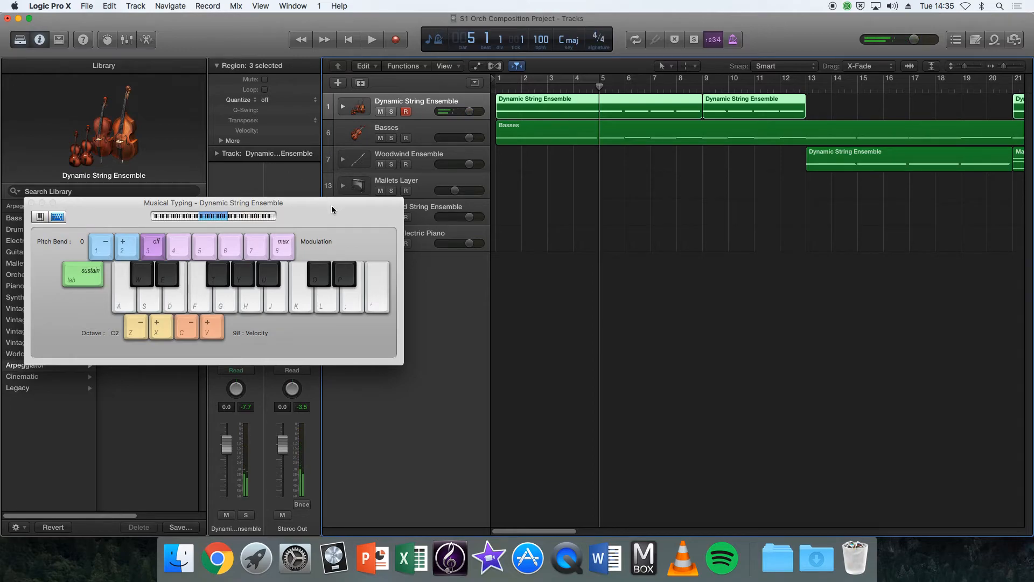
{"action": "left_click_drag", "start_coordinate": [332, 206], "coordinate": [330, 350]}
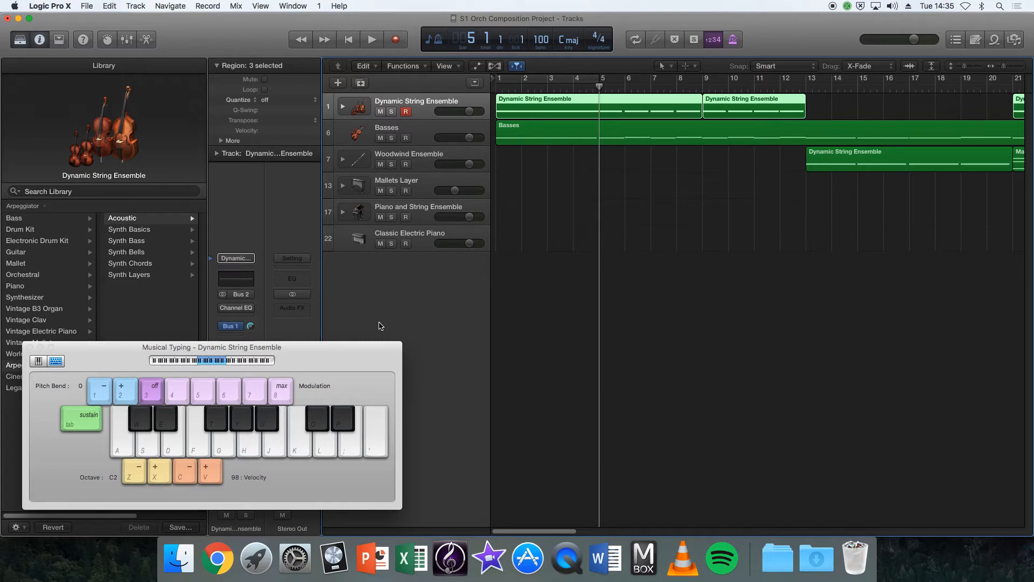
Audition C, F and G chords on the Dynamic String Ensemble, ending on C, and place Musical Typing below the regions.
{"action": "key", "text": "a+d"}
{"action": "key", "text": "a+f+h"}
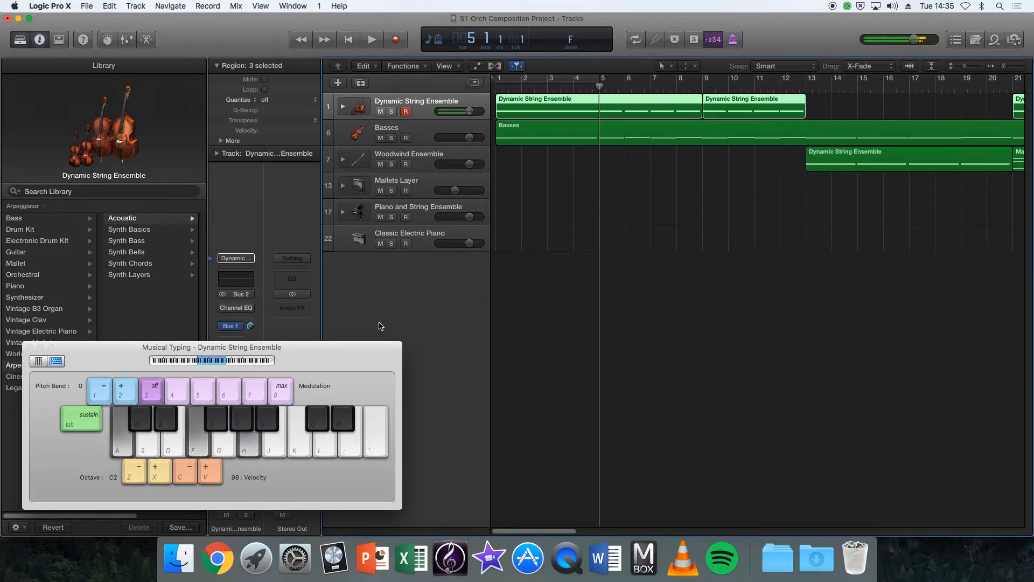
{"action": "key", "text": "s+g+j"}
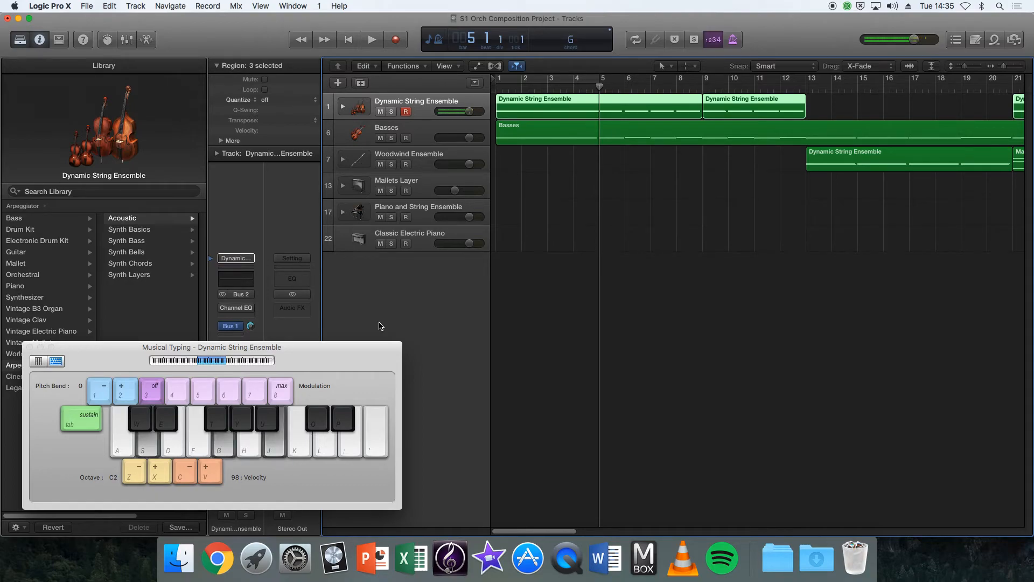
{"action": "key", "text": "a+d"}
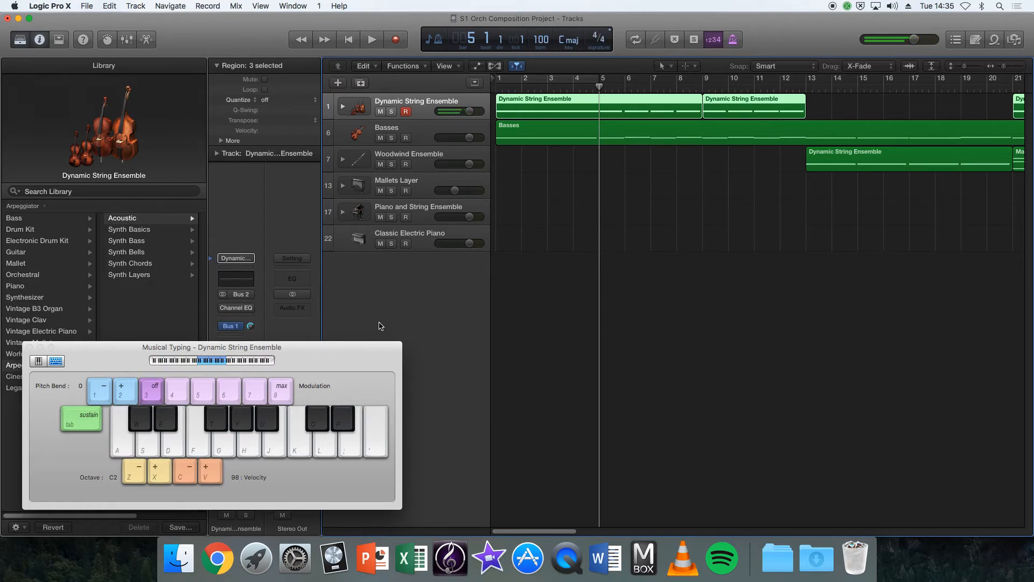
{"action": "left_click_drag", "start_coordinate": [325, 358], "coordinate": [762, 348]}
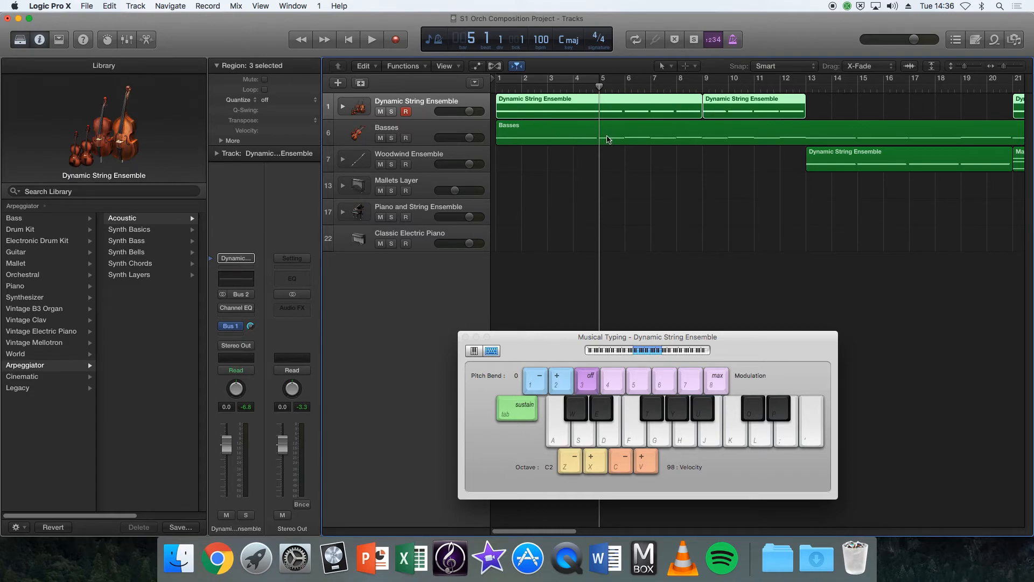
Move the Mallets Layer region at bar 21 down to the Mallets Layer track, and copy it back onto the Woodwind Ensemble track.
{"action": "left_click_drag", "start_coordinate": [523, 532], "coordinate": [558, 537]}
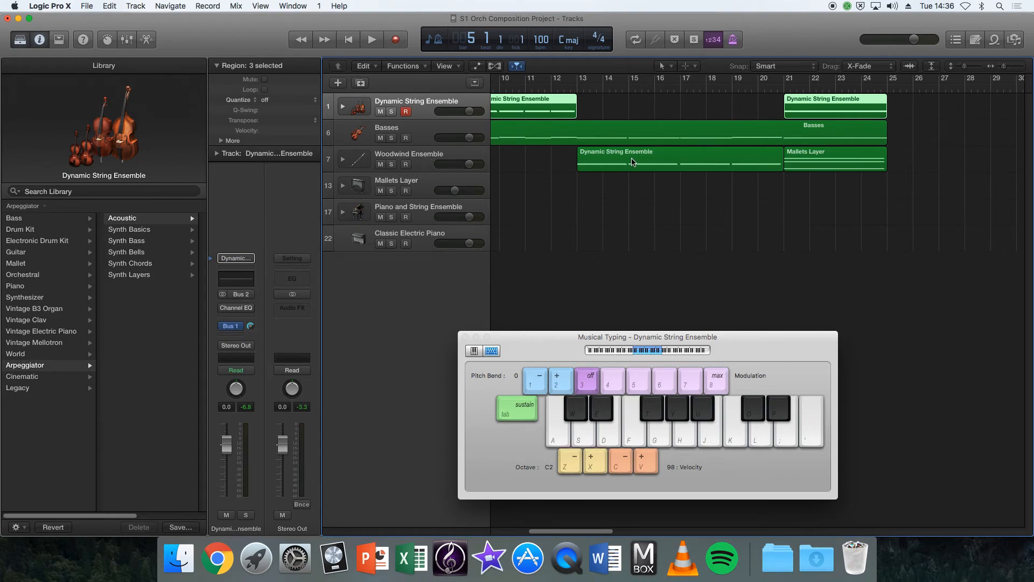
{"action": "left_click", "coordinate": [594, 165]}
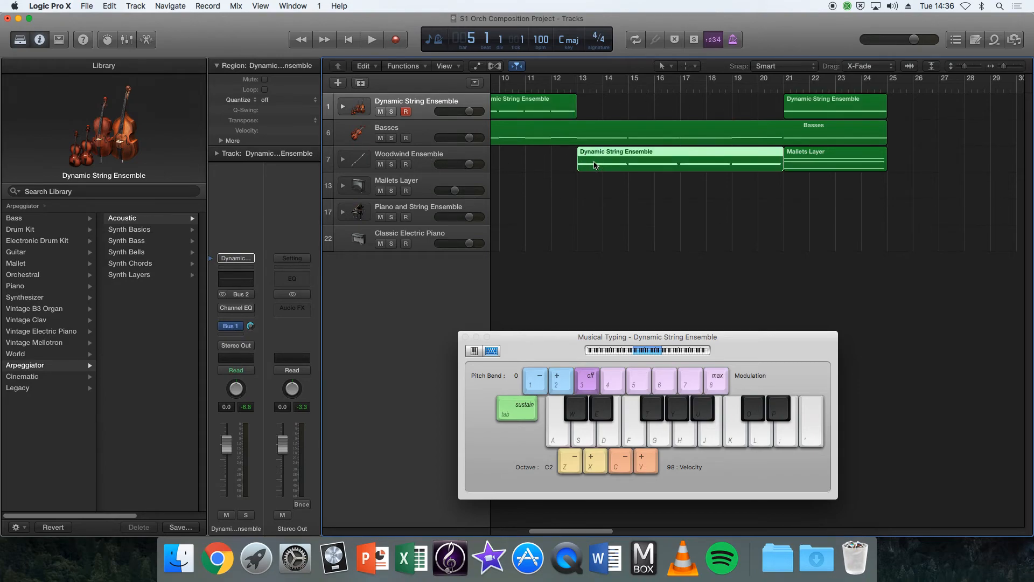
{"action": "left_click", "coordinate": [829, 168]}
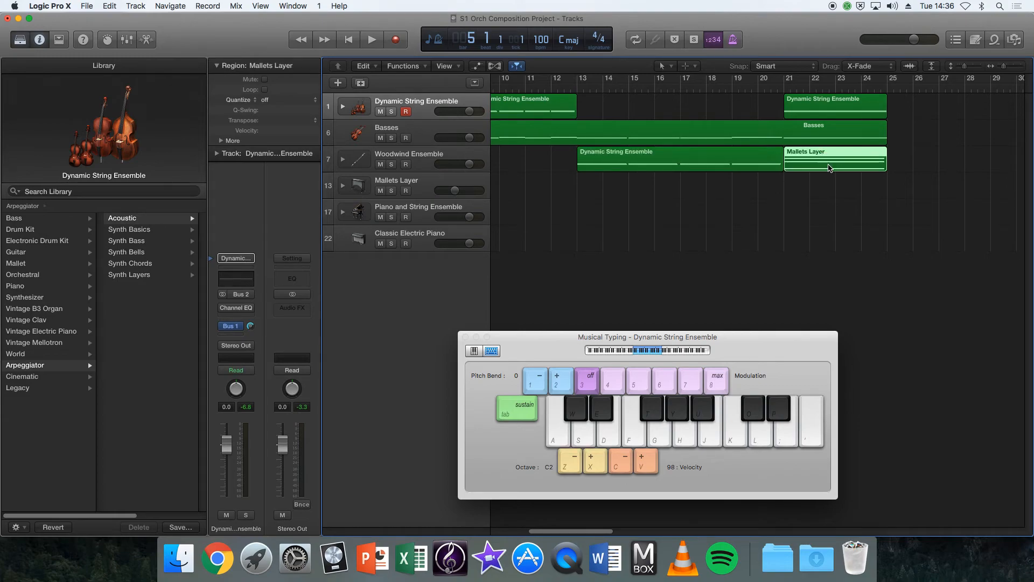
{"action": "left_click_drag", "start_coordinate": [825, 164], "coordinate": [821, 185]}
{"action": "left_click", "coordinate": [846, 157]}
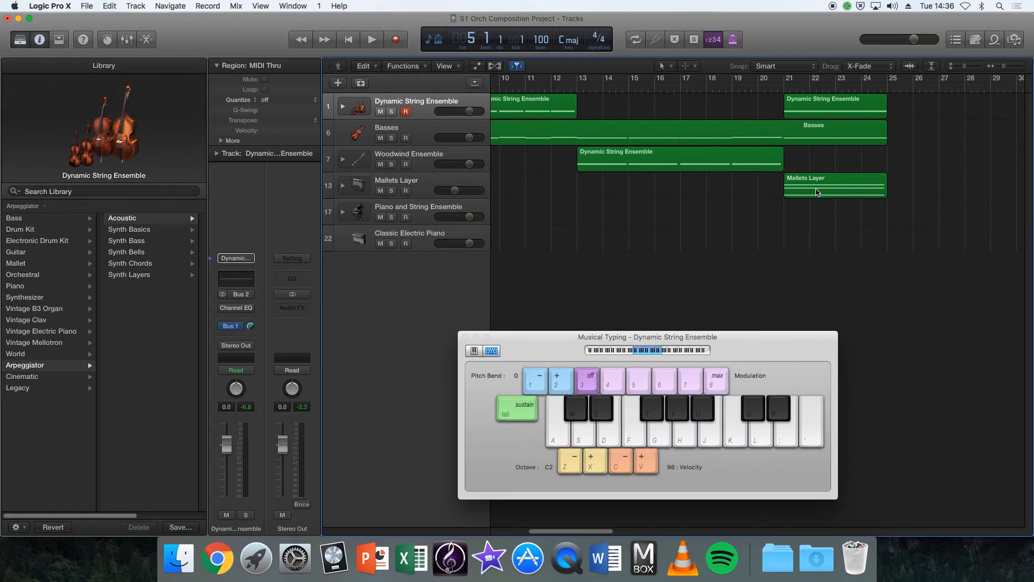
{"action": "left_click_drag", "start_coordinate": [817, 193], "coordinate": [815, 168]}
{"action": "left_click", "coordinate": [851, 216]}
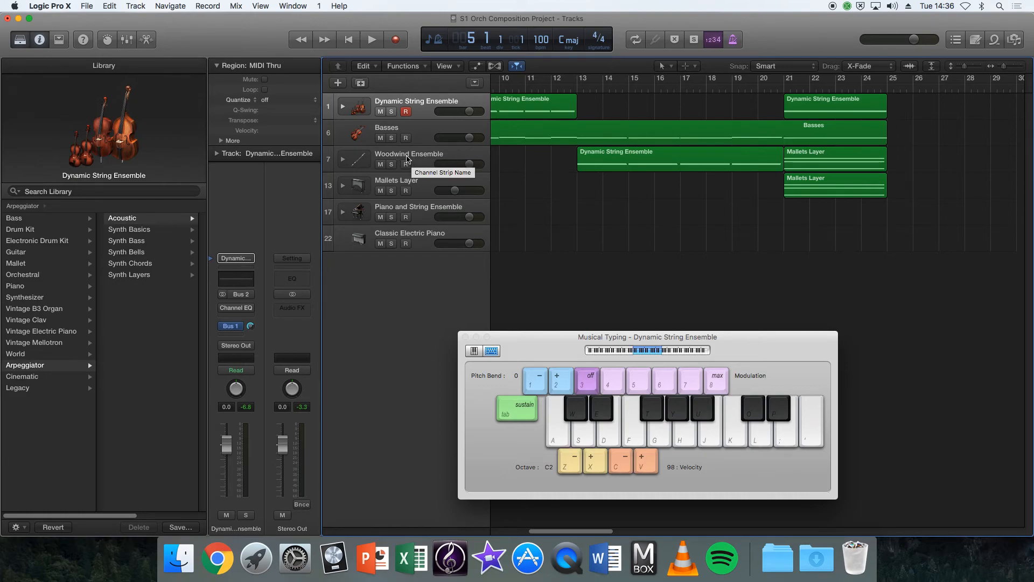
Play the project from the beginning and play C, A minor, D minor and G chords over it on the Dynamic String Ensemble.
{"action": "key", "text": "Return"}
{"action": "key", "text": "space"}
{"action": "key", "text": "a"}
{"action": "key", "text": "d"}
{"action": "key", "text": "g"}
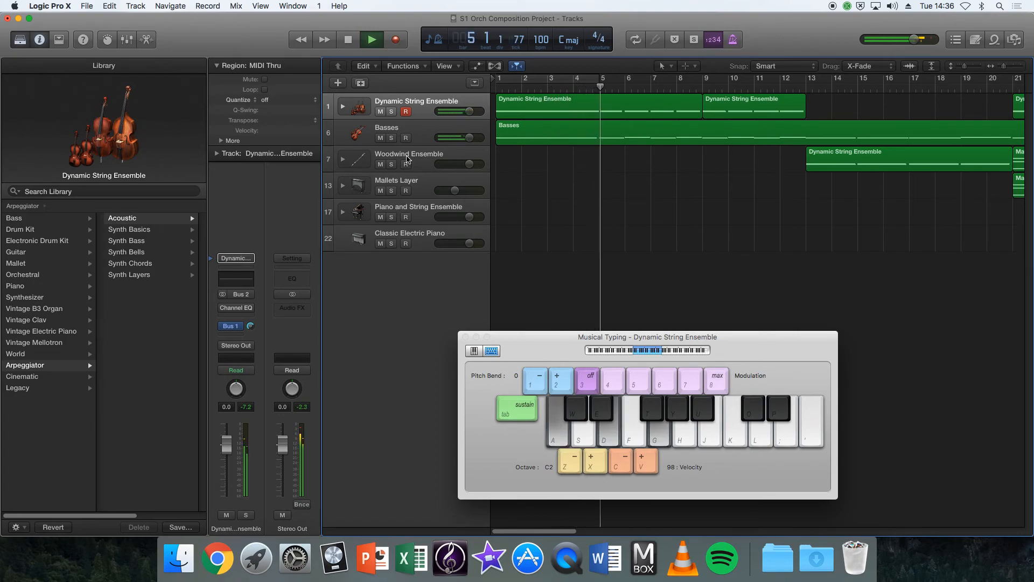
{"action": "key", "text": "a"}
{"action": "key", "text": "d"}
{"action": "key", "text": "h"}
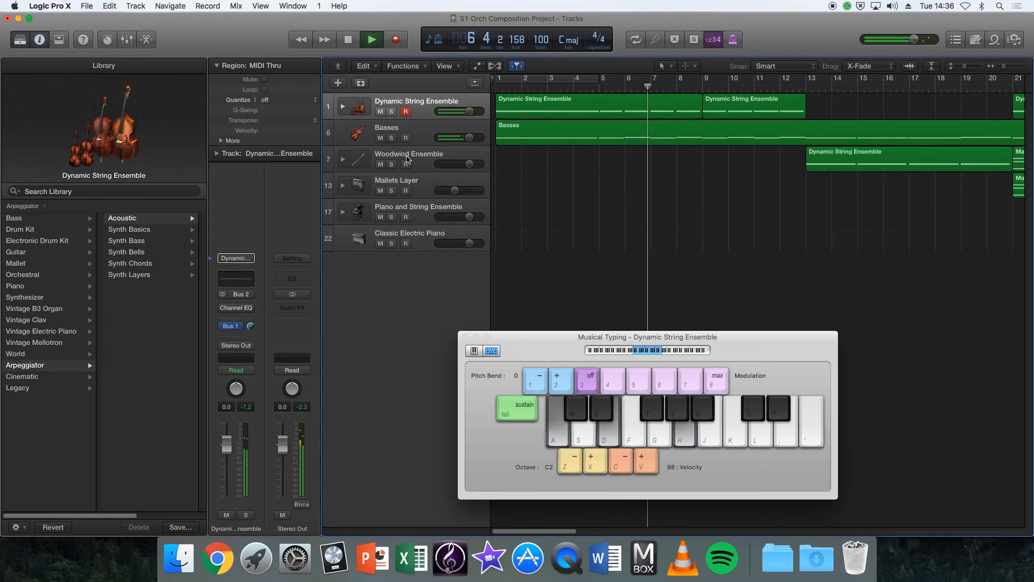
{"action": "key", "text": "s"}
{"action": "key", "text": "f"}
{"action": "key", "text": "h"}
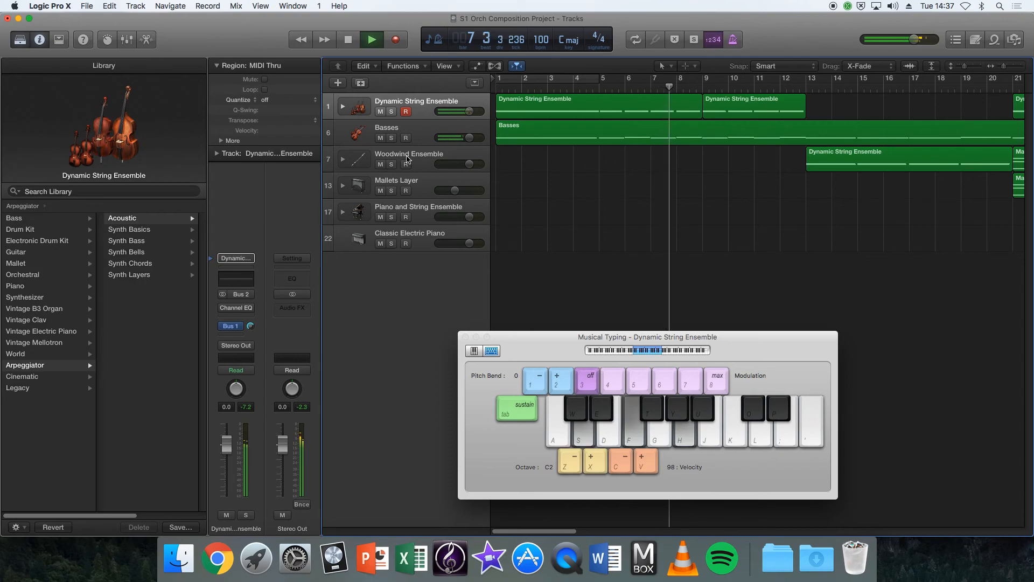
{"action": "key", "text": "g"}
{"action": "key", "text": "j"}
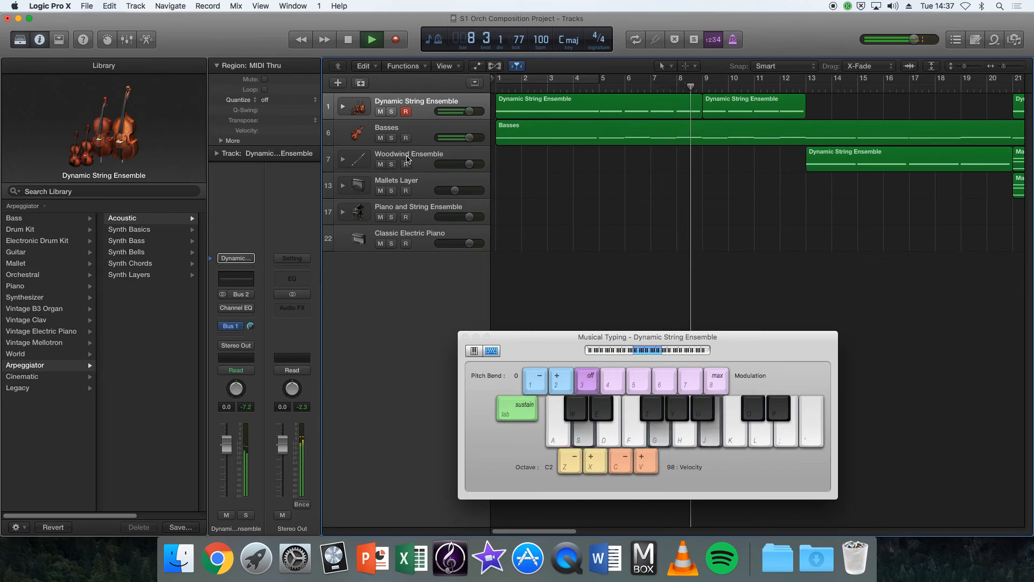
Continue the accompaniment over the running playback with E minor, A minor, D minor and G chords.
{"action": "key", "text": "d"}
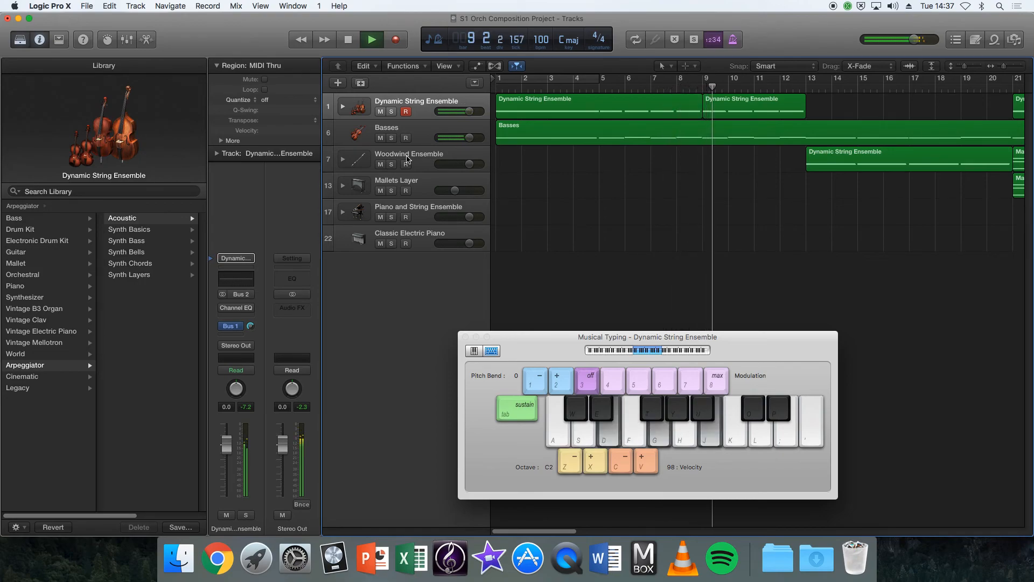
{"action": "key", "text": "d"}
{"action": "key", "text": "h"}
{"action": "key", "text": "k"}
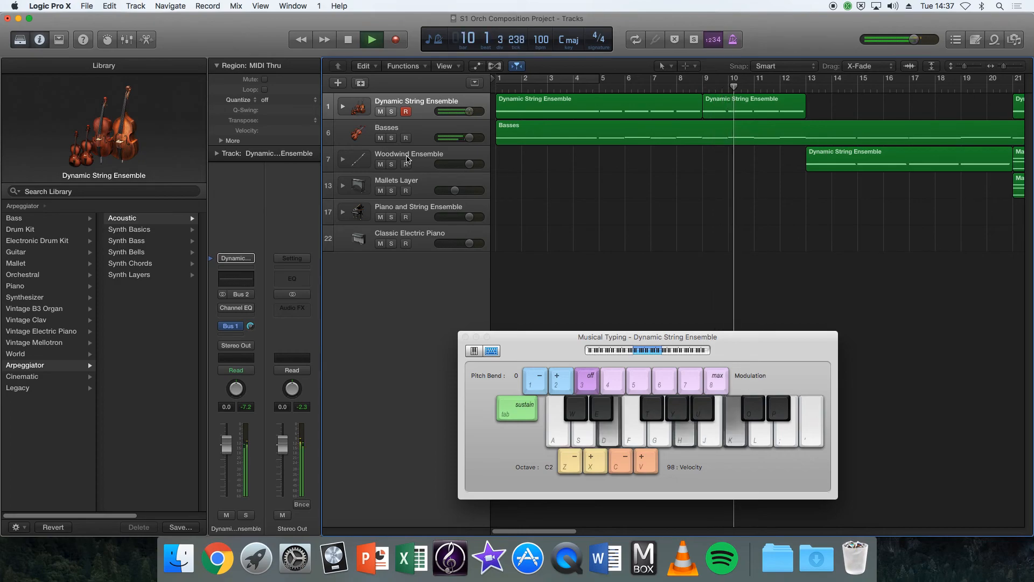
{"action": "key", "text": "s"}
{"action": "key", "text": "f"}
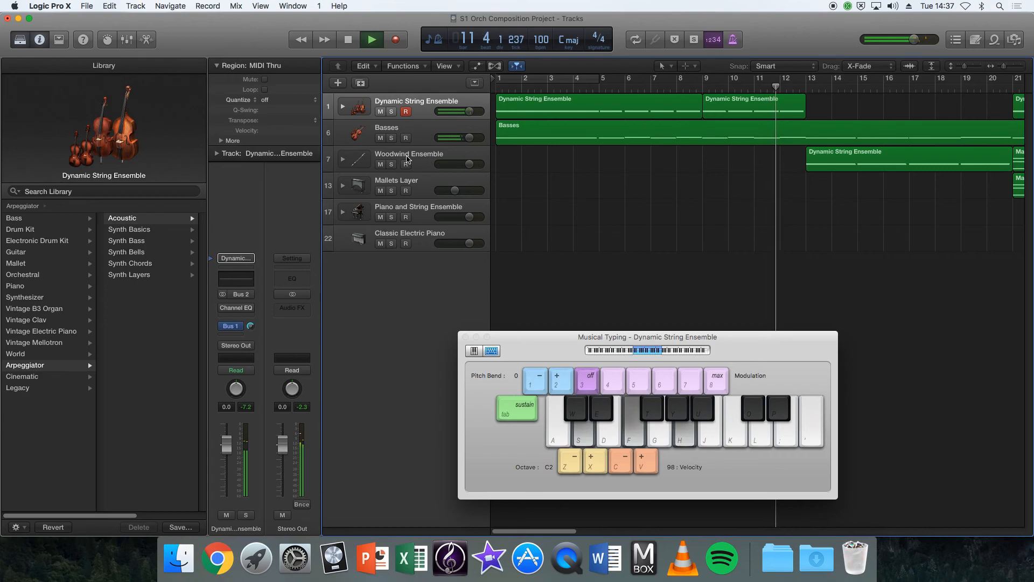
{"action": "key", "text": "g"}
{"action": "key", "text": "j"}
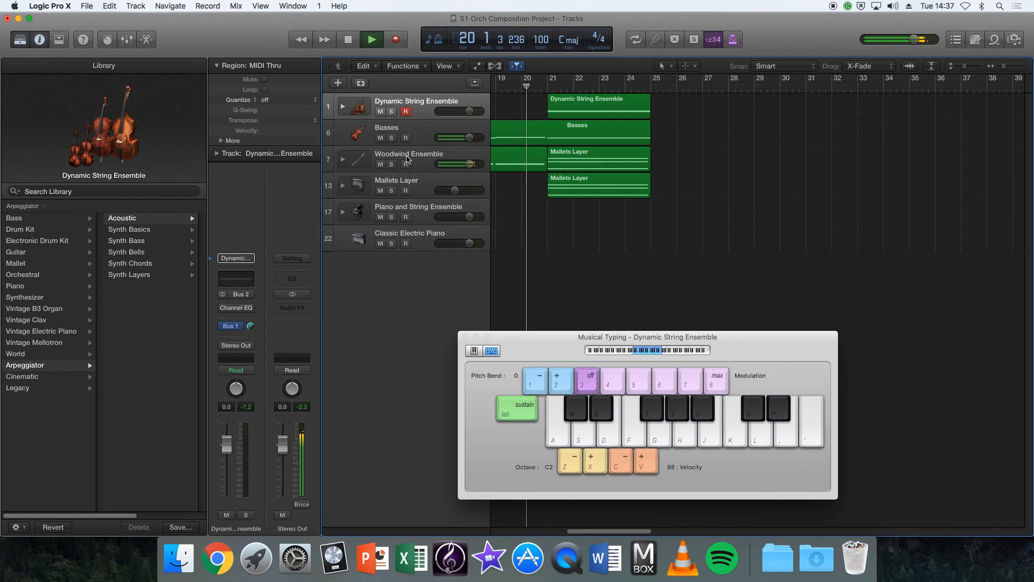
Play a closing C chord as playback reaches bar 21, and dismiss the System Overload alert.
{"action": "key", "text": "a"}
{"action": "key", "text": "d"}
{"action": "key", "text": "g"}
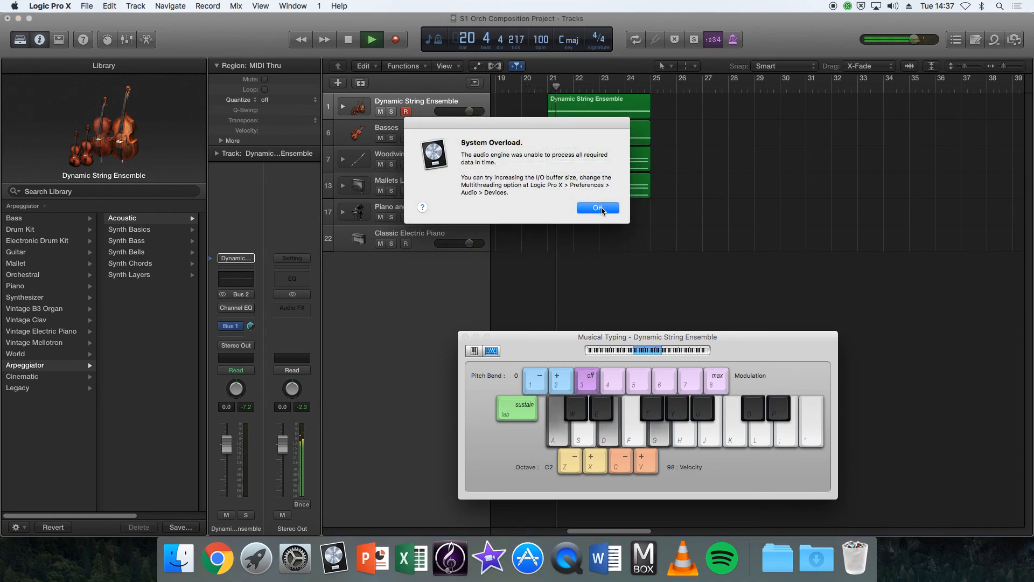
{"action": "left_click", "coordinate": [599, 208]}
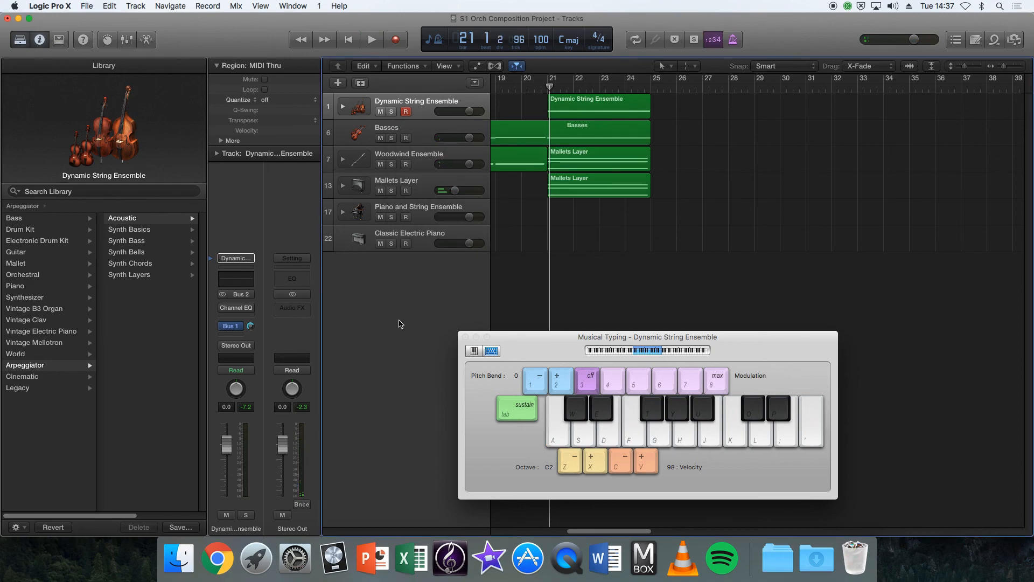
Return to the start of the arrangement and select the first Dynamic String Ensemble region, followed by the Basses region.
{"action": "left_click_drag", "start_coordinate": [615, 533], "coordinate": [540, 534]}
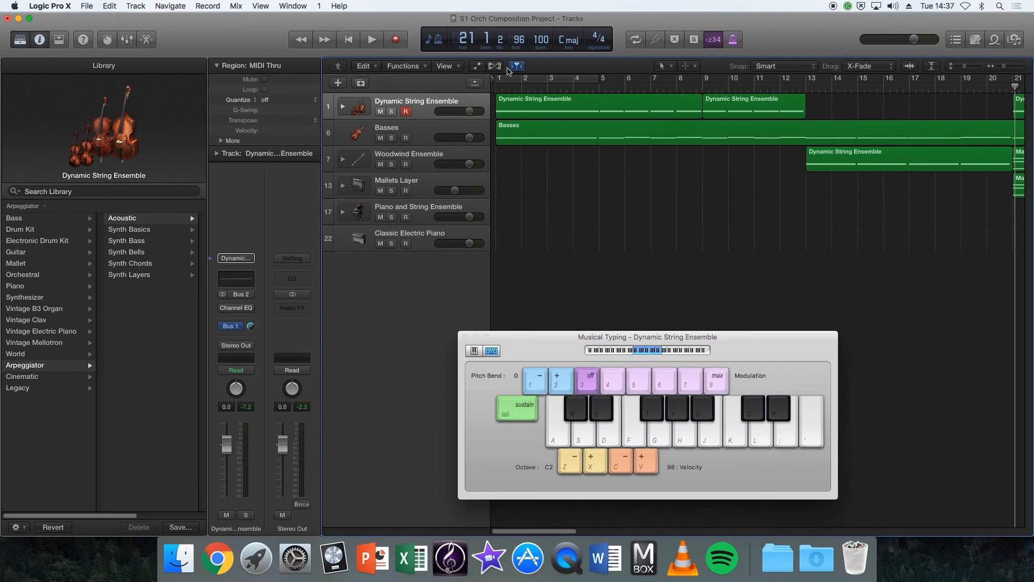
{"action": "left_click", "coordinate": [548, 110]}
{"action": "left_click", "coordinate": [552, 139]}
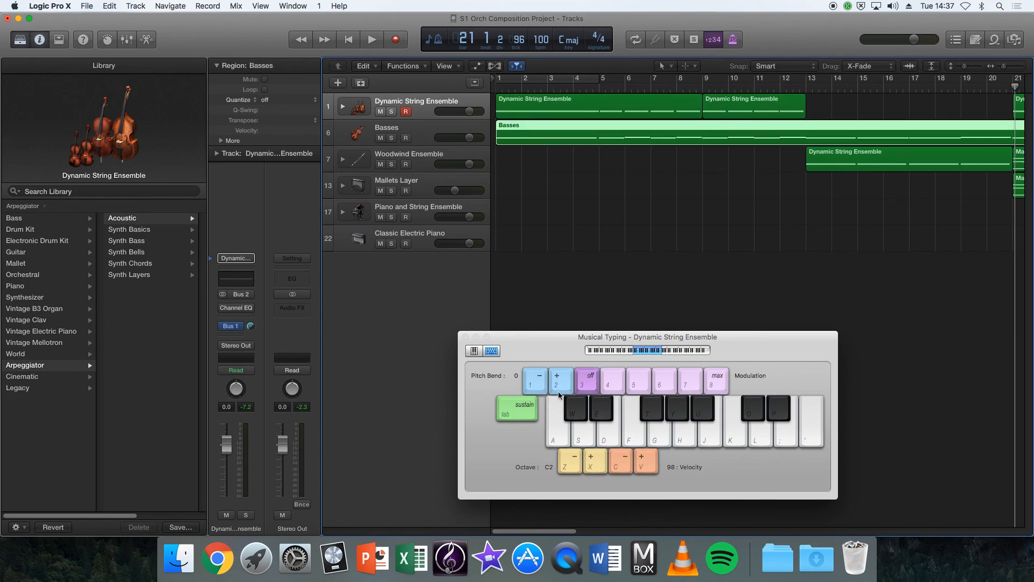